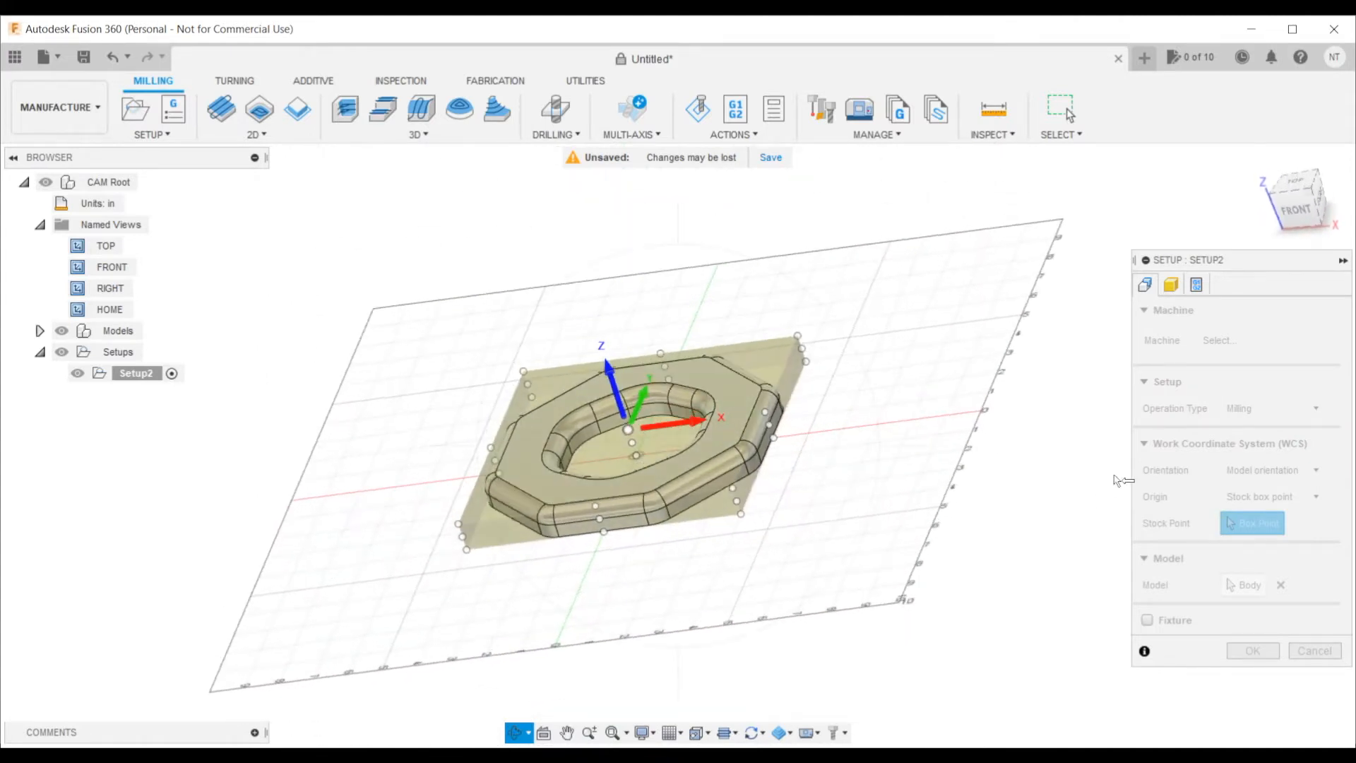
# Set the setup's stock side offset to 0.3 in
pyautogui.press('Escape')
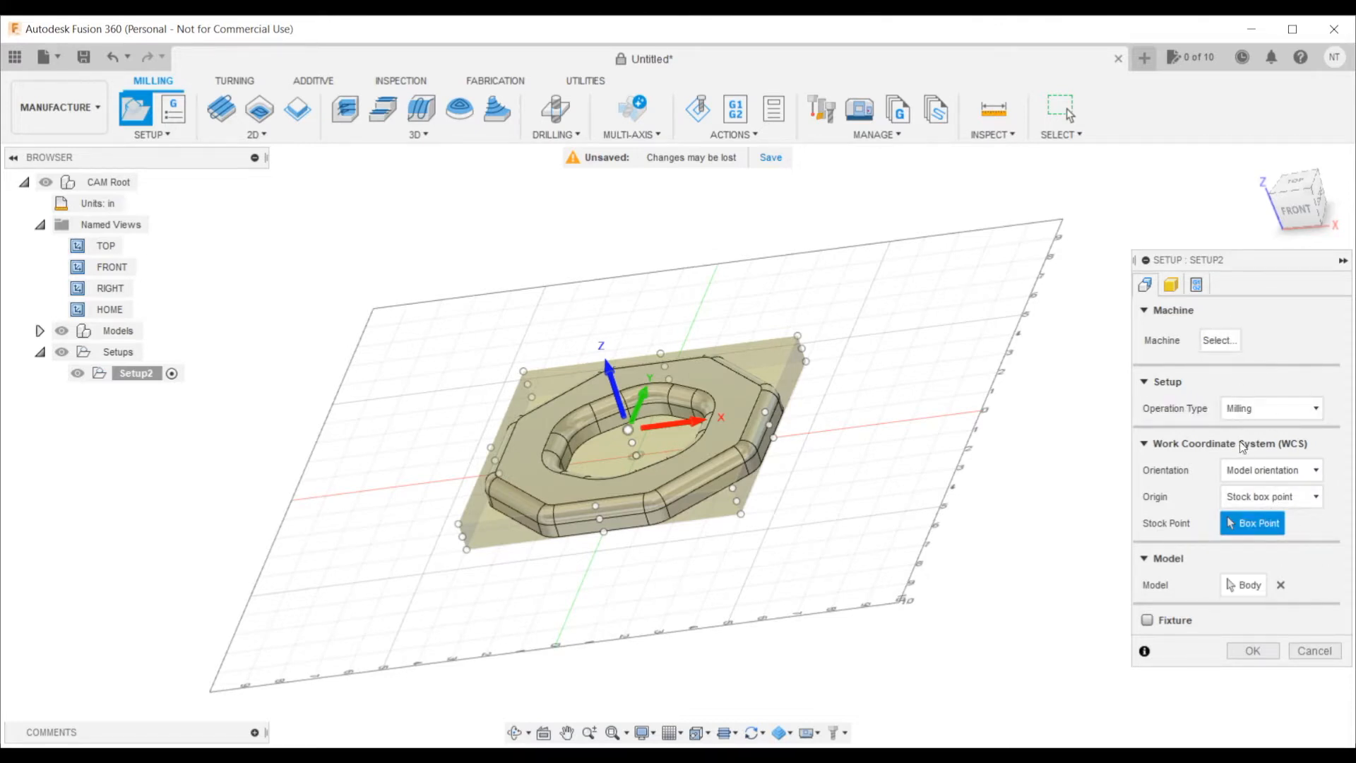
pyautogui.click(1171, 285)
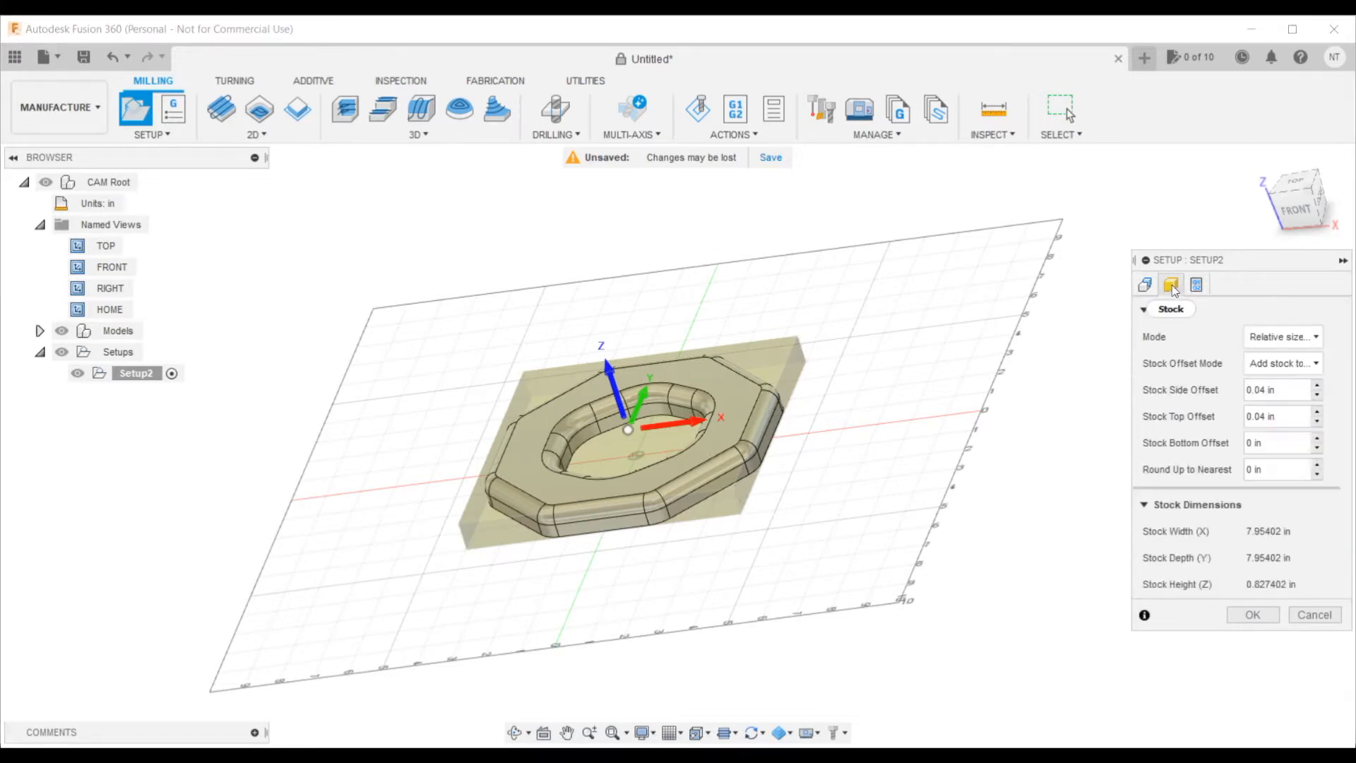
pyautogui.moveTo(1275, 389); pyautogui.dragTo(1175, 399)
pyautogui.write('0.01')
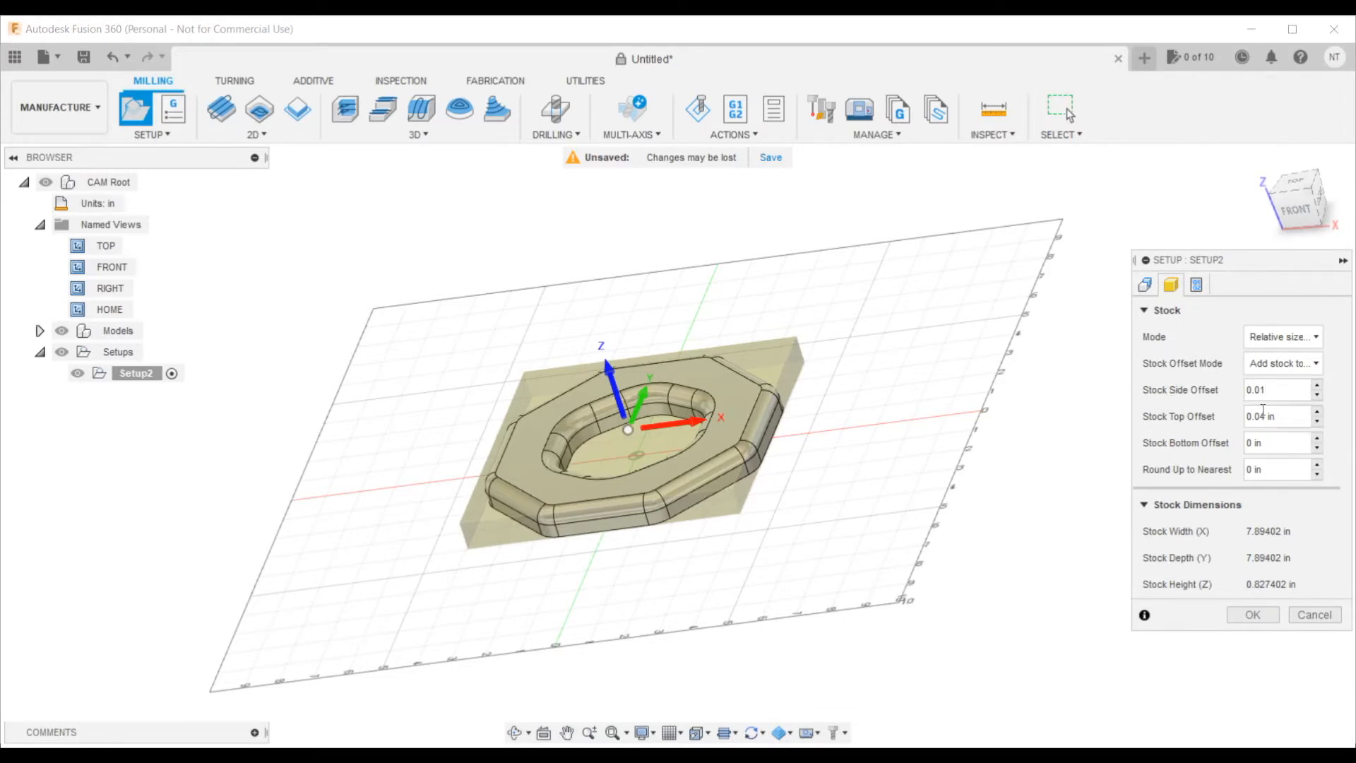
pyautogui.click(1292, 419)
pyautogui.doubleClick(1264, 389)
pyautogui.write('0')
pyautogui.click(1293, 416)
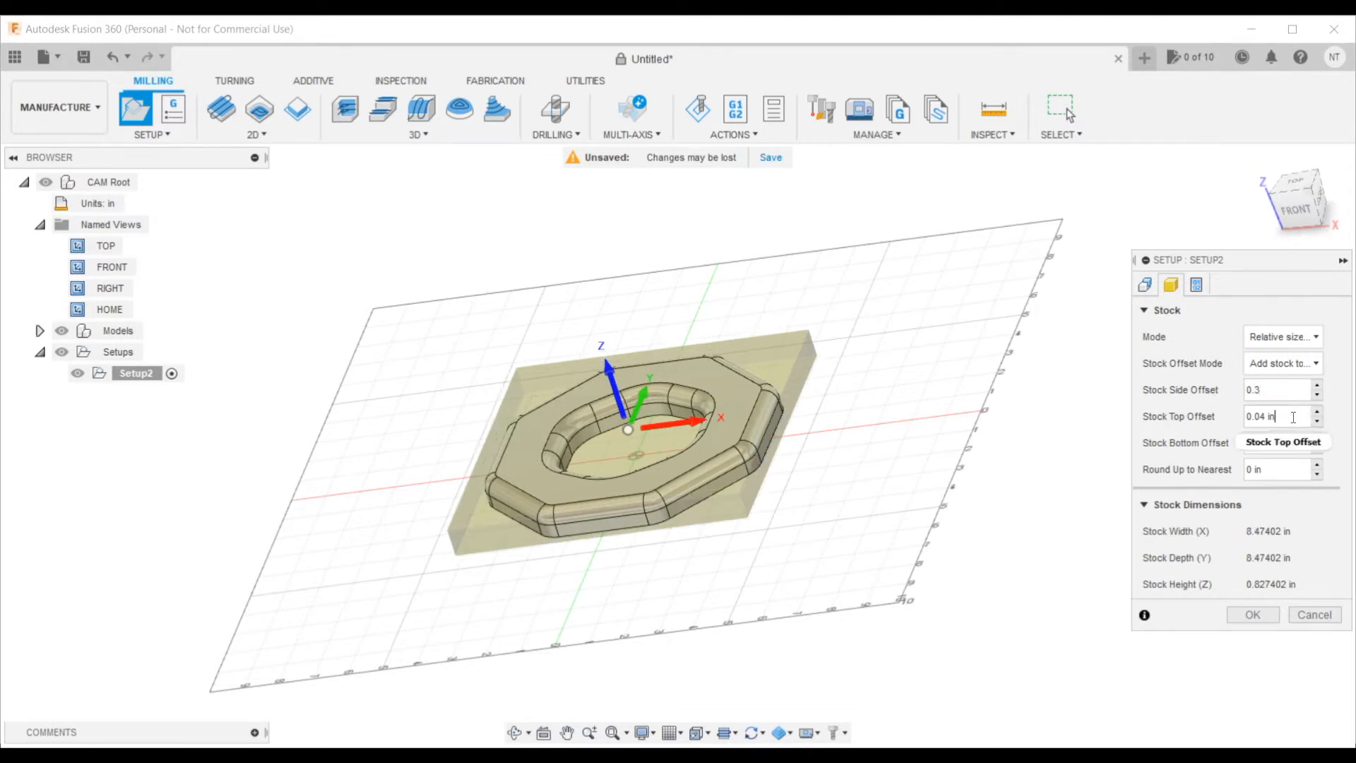
# Set the stock top offset to 0.01 in and the stock bottom offset to 0.5 in
pyautogui.moveTo(1293, 421); pyautogui.dragTo(1222, 426)
pyautogui.write('0.01')
pyautogui.click(1274, 443)
pyautogui.moveTo(1282, 446); pyautogui.dragTo(1228, 446)
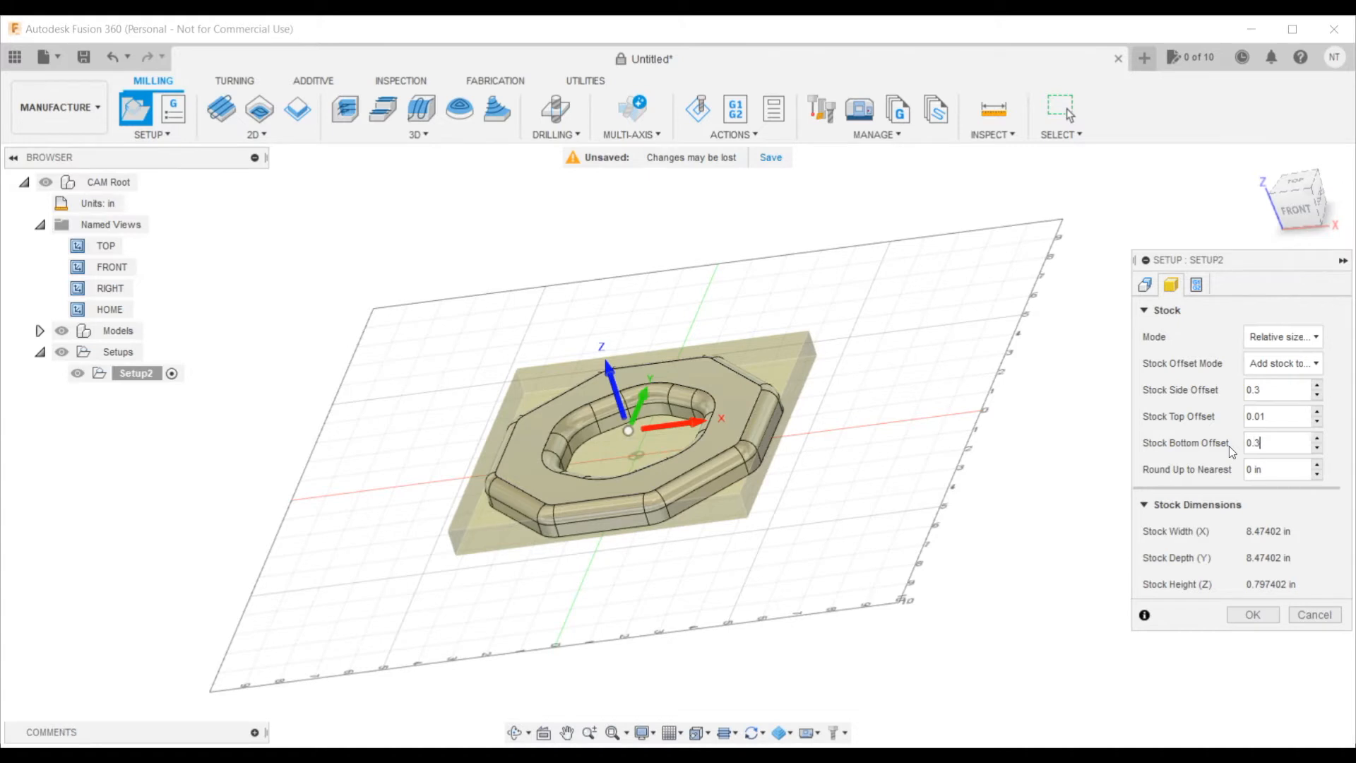
pyautogui.write('0.3')
pyautogui.moveTo(1271, 442); pyautogui.dragTo(1154, 447)
pyautogui.write('0.5')
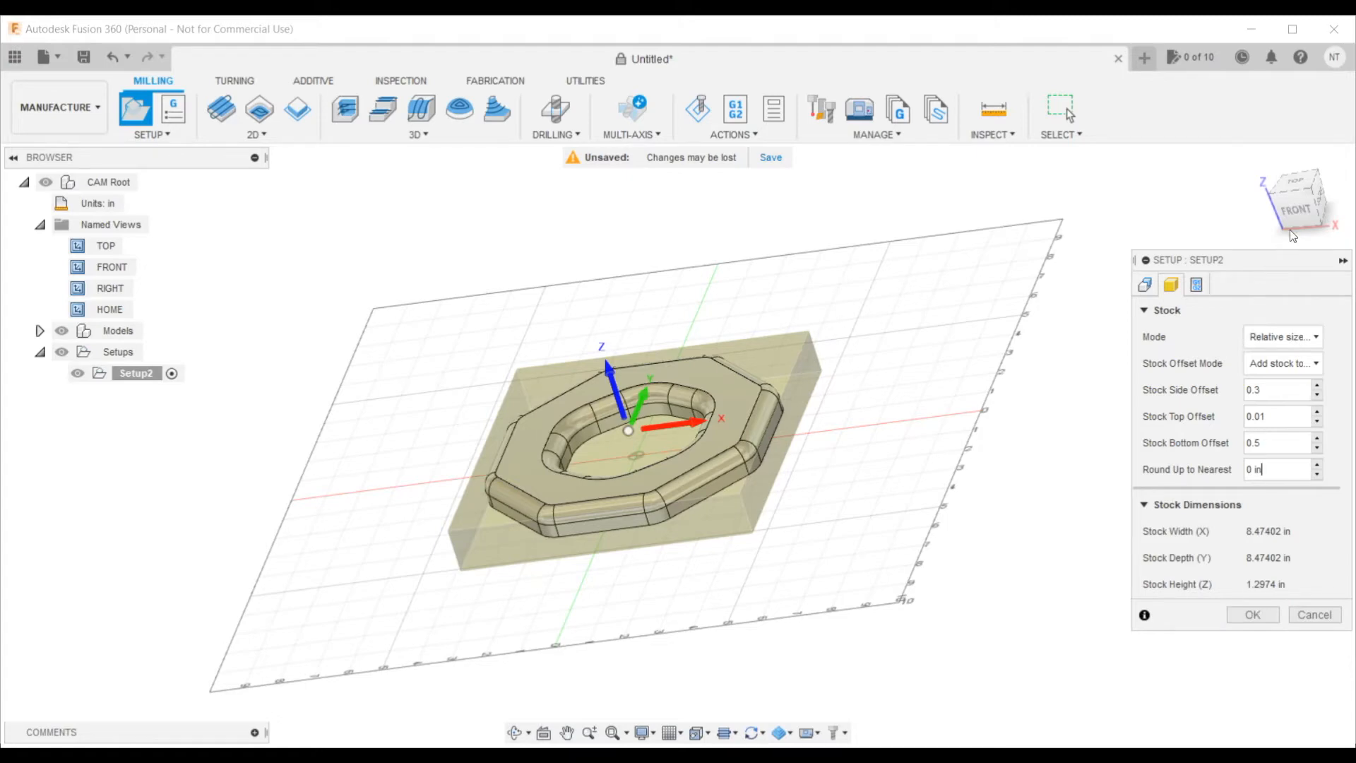
# Check the stock's top gap from the front, set the stock top offset to 0, and accept the setup
pyautogui.click(1298, 213)
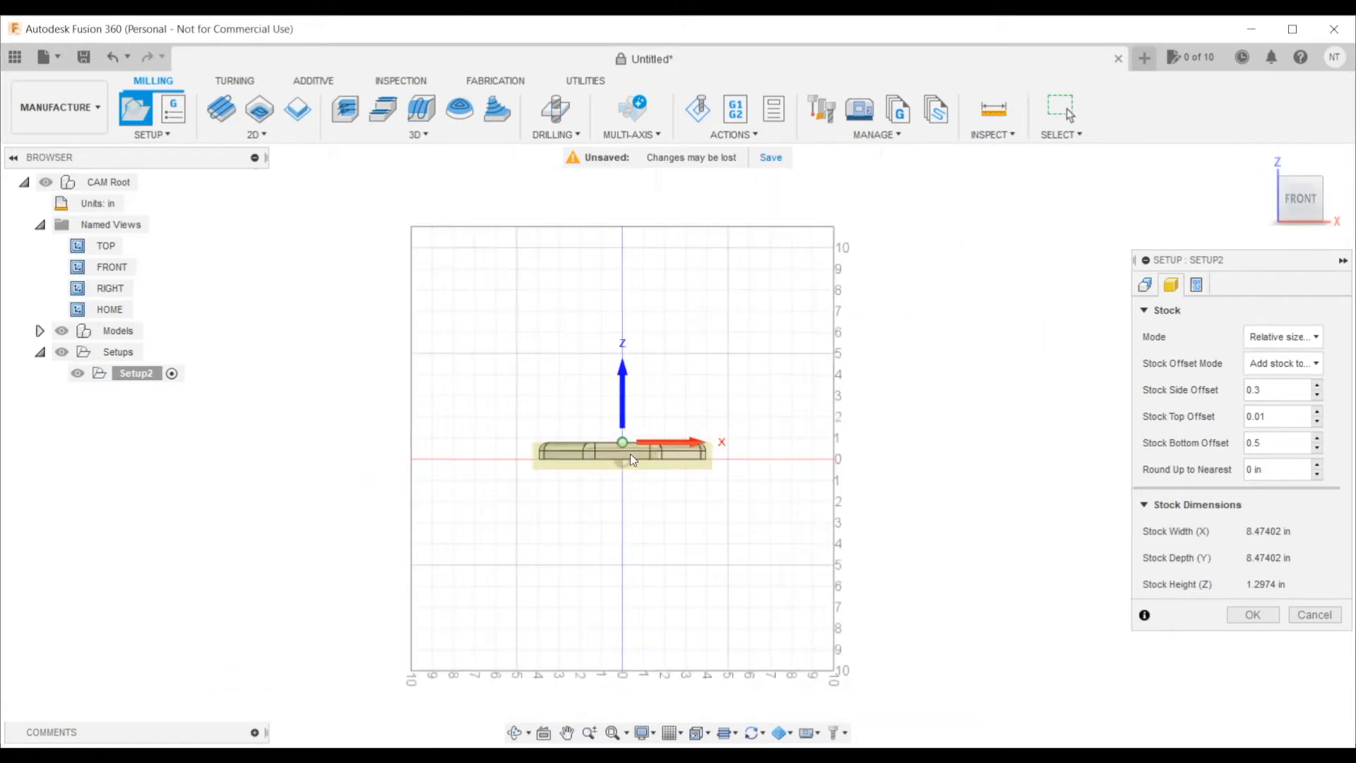
pyautogui.scroll(8, 623, 452)
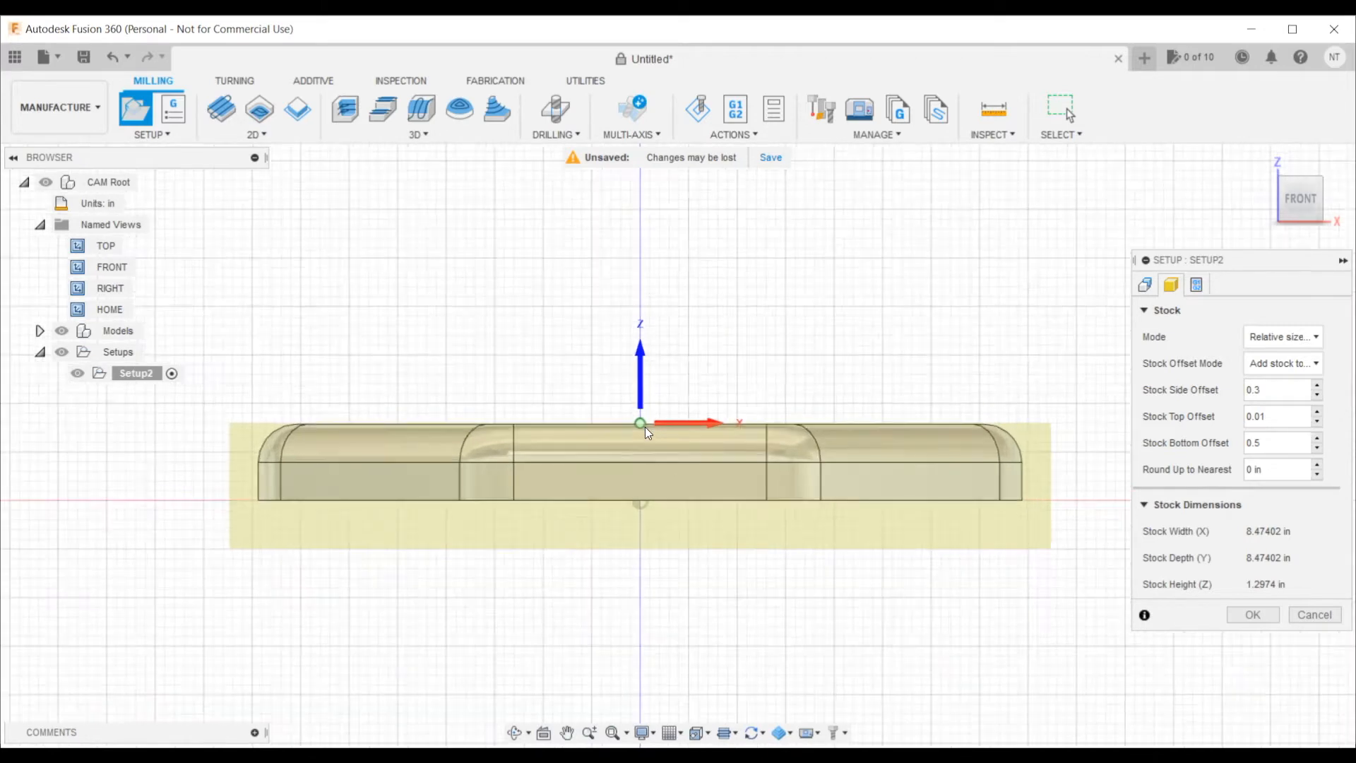
pyautogui.scroll(5, 639, 426)
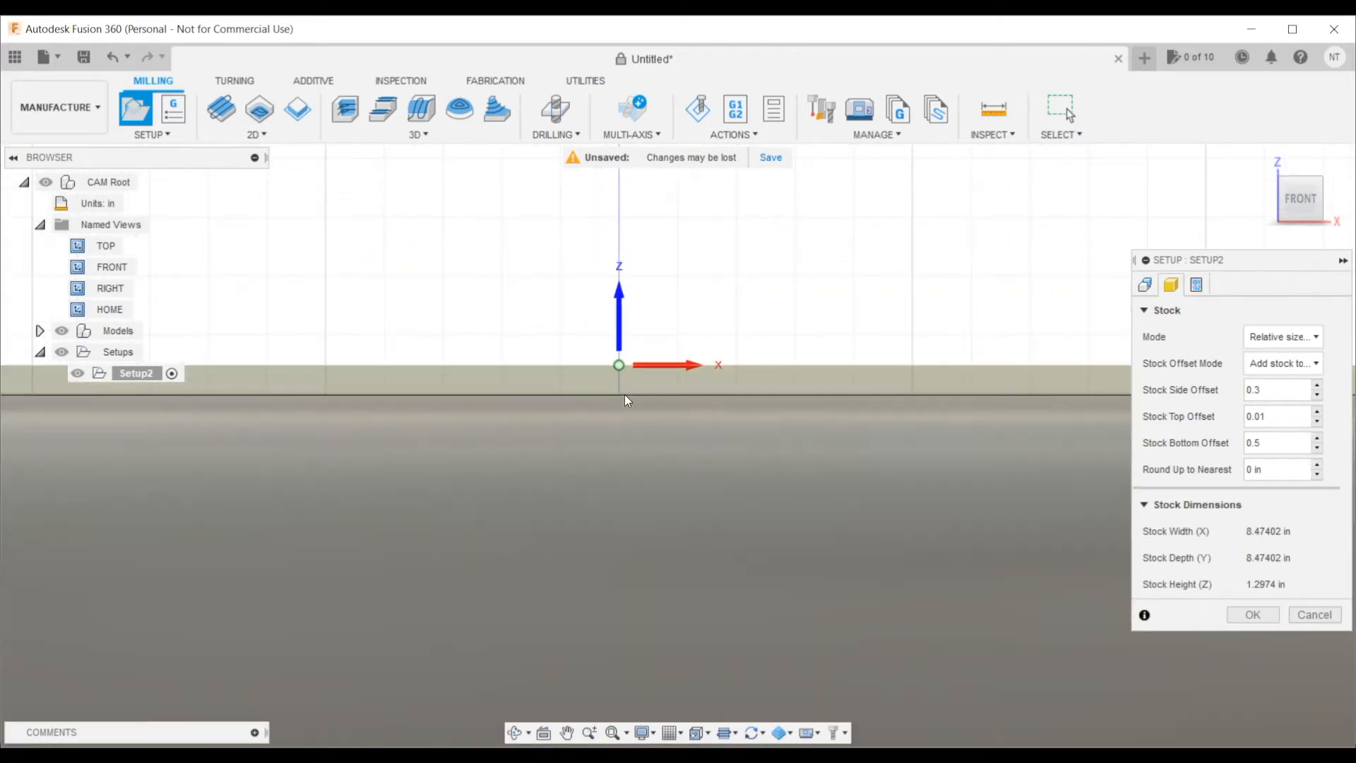
pyautogui.click(1146, 286)
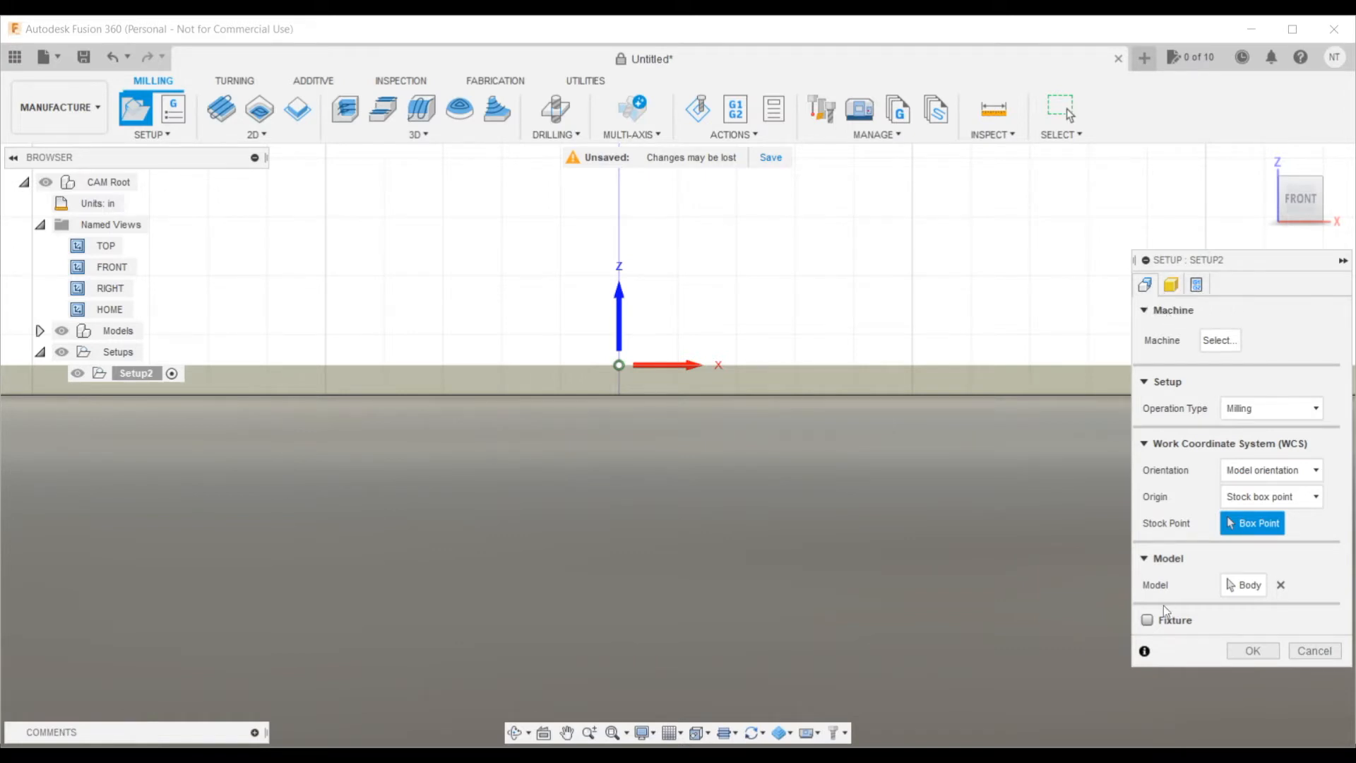
pyautogui.click(1176, 291)
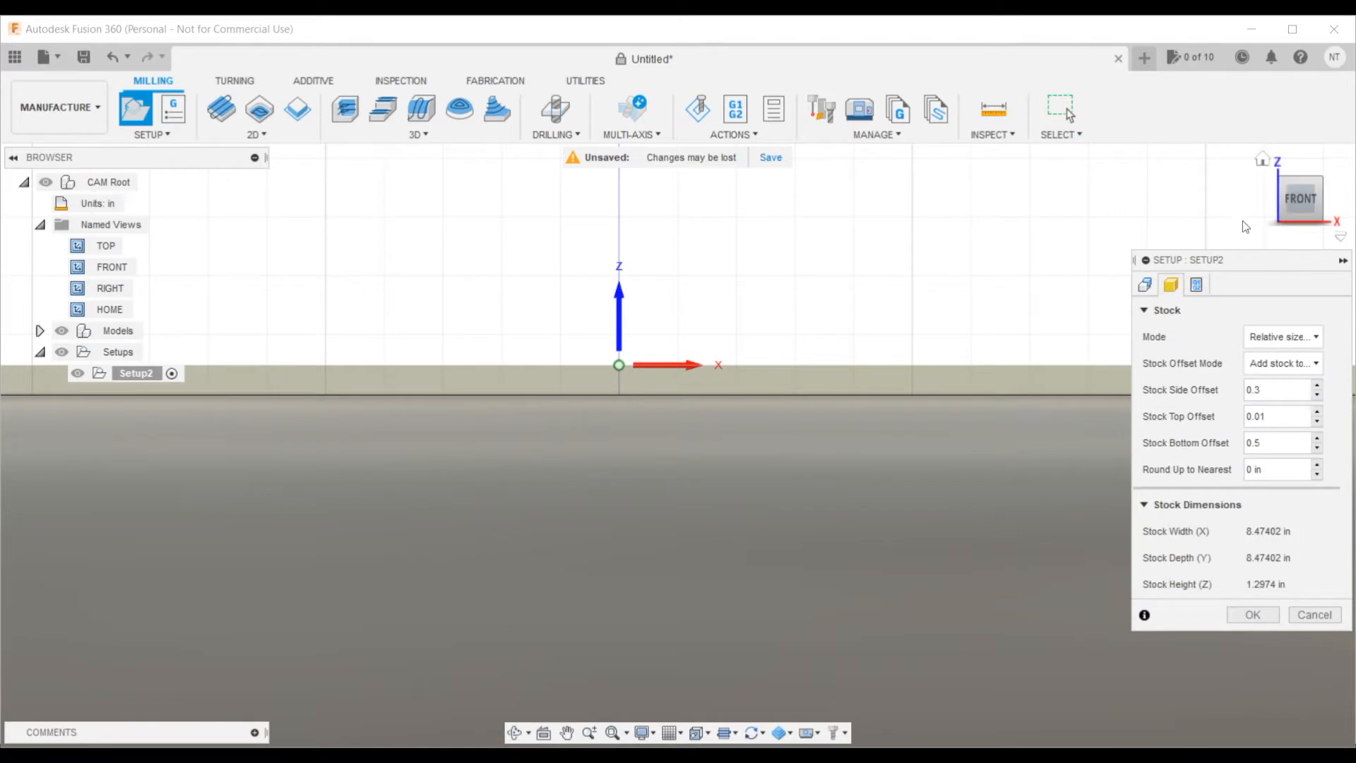
pyautogui.click(1277, 415)
pyautogui.write('0')
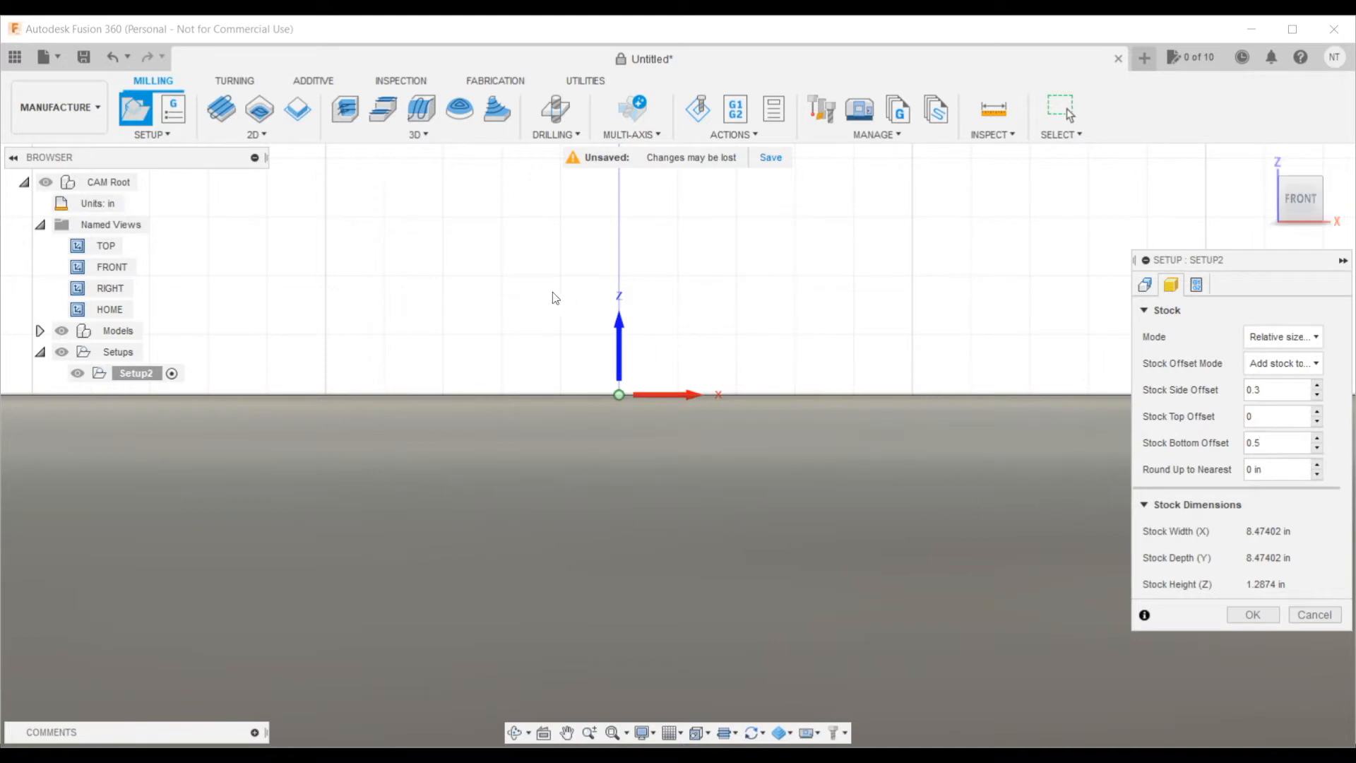
pyautogui.scroll(-1, 435, 282)
pyautogui.scroll(-1, 435, 283)
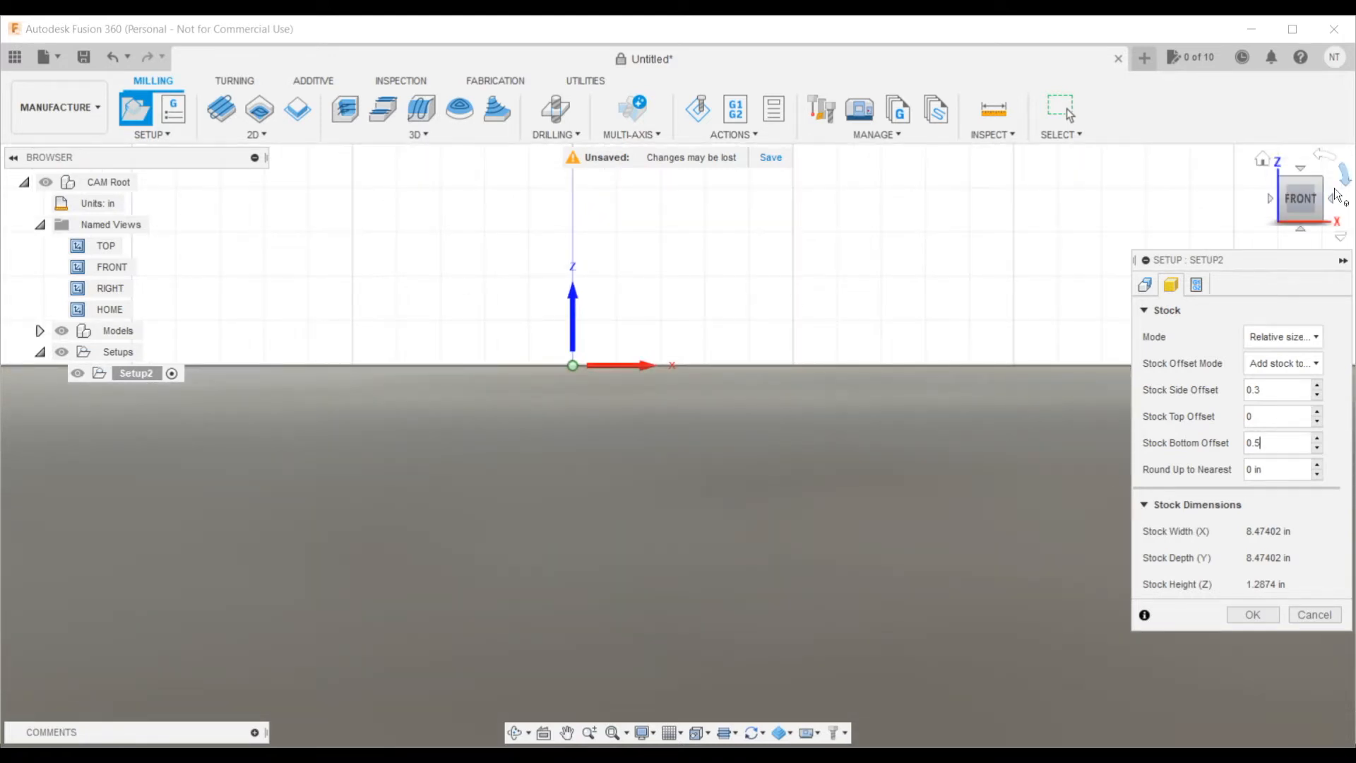
pyautogui.click(1254, 613)
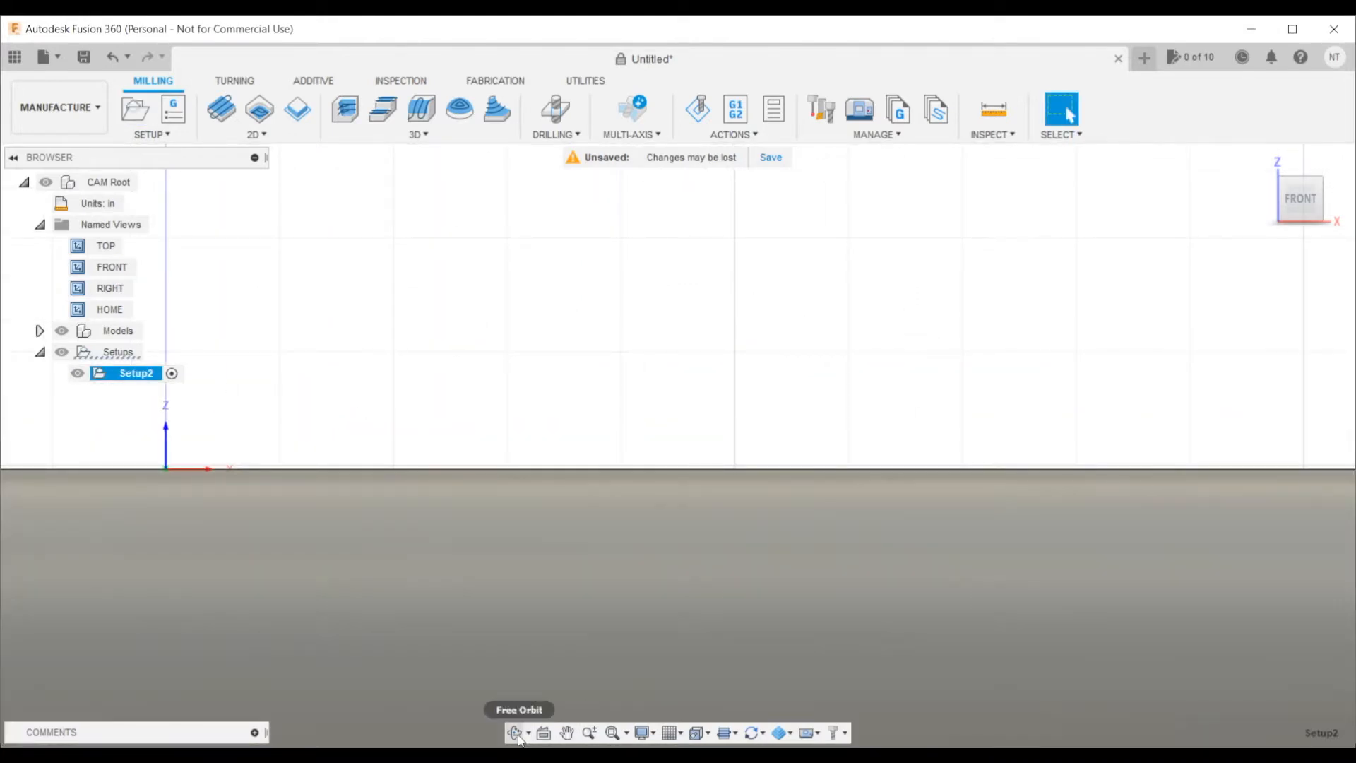
# Start a 2D Adaptive operation and select the lower edge chains of the central opening and the octagon's outer perimeter as pockets
pyautogui.click(513, 734)
pyautogui.moveTo(750, 456); pyautogui.dragTo(775, 448)
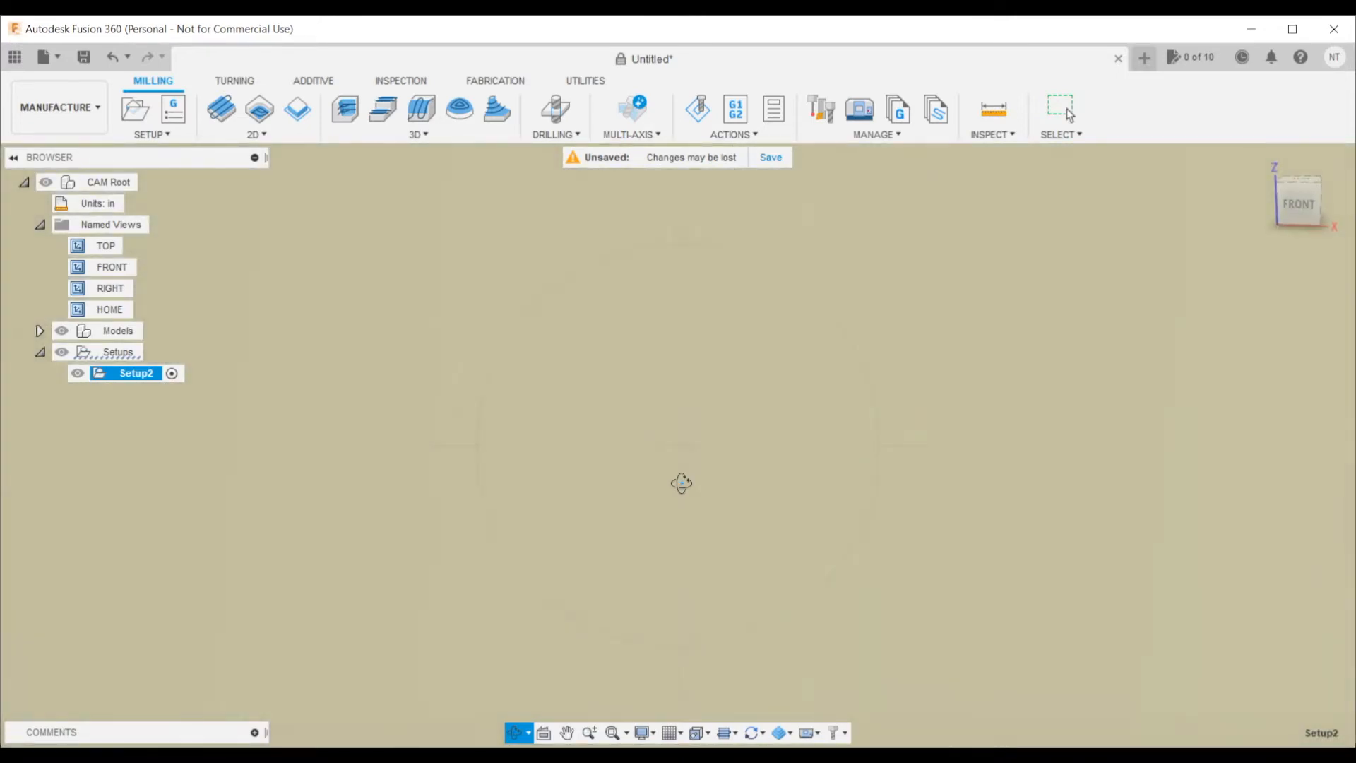
pyautogui.scroll(-10, 681, 483)
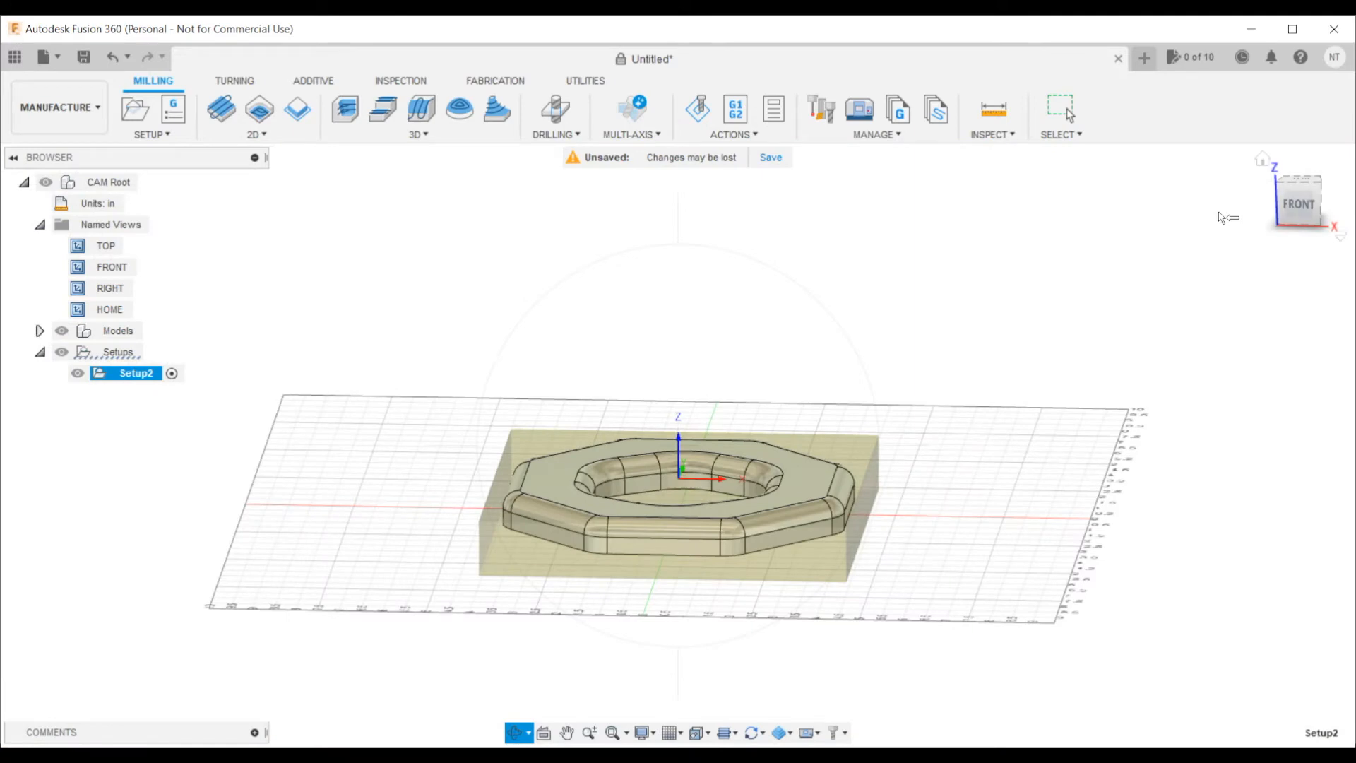
pyautogui.moveTo(1302, 205); pyautogui.dragTo(1296, 226)
pyautogui.click(1299, 178)
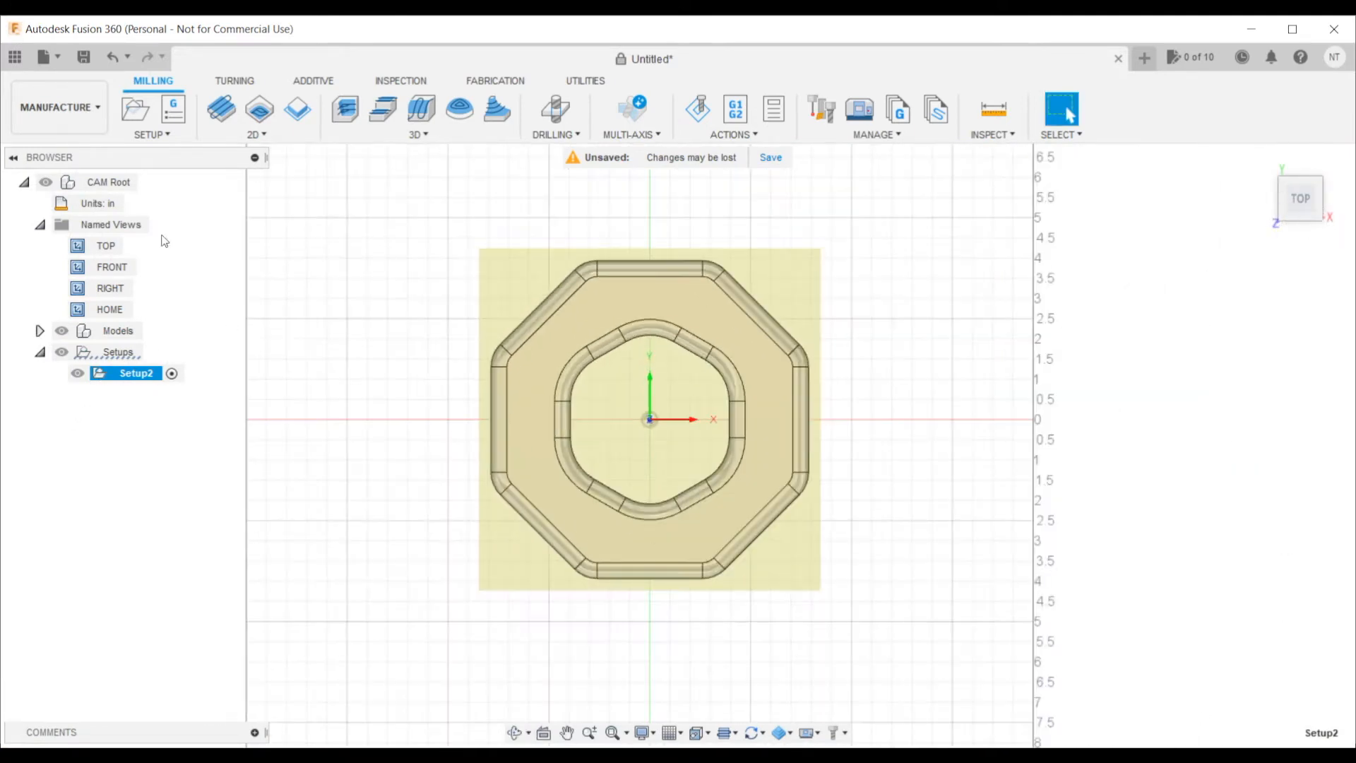
pyautogui.click(259, 113)
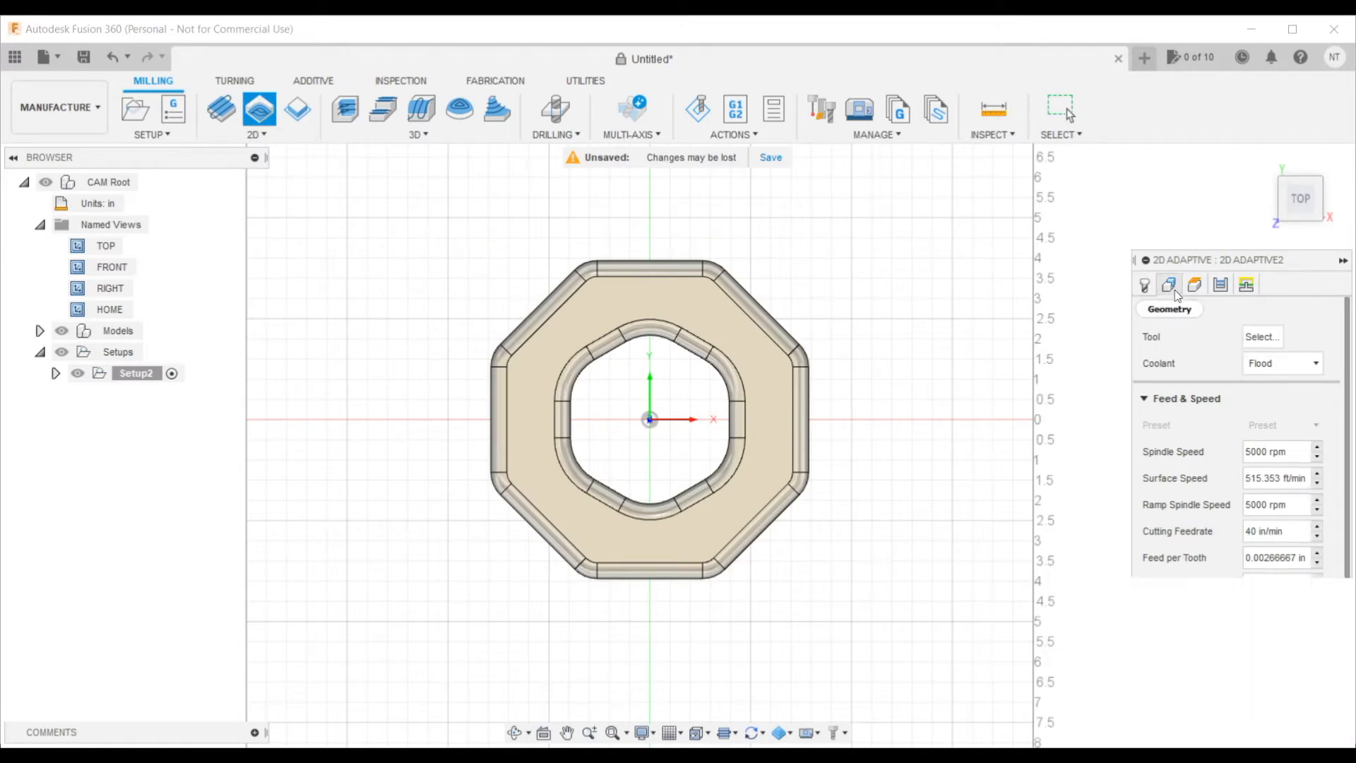
pyautogui.click(1175, 290)
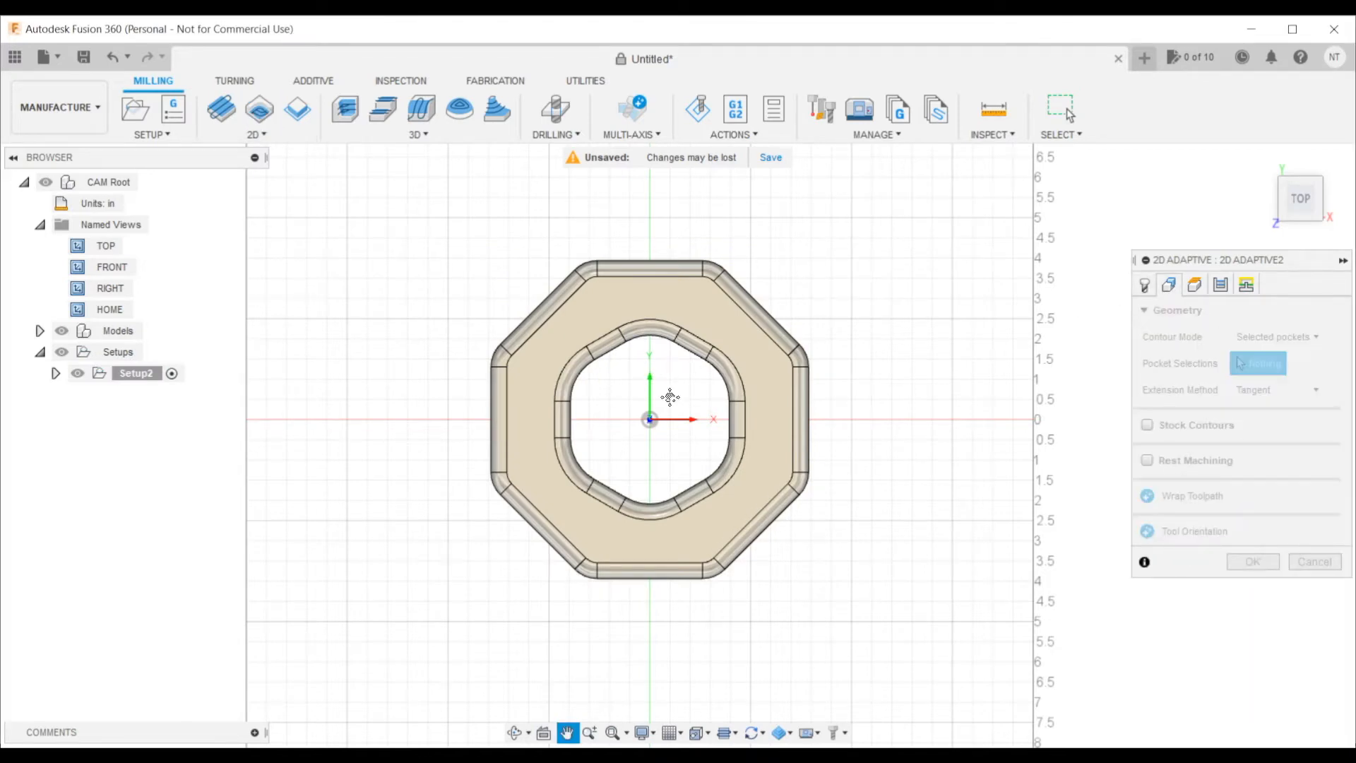
pyautogui.moveTo(670, 397); pyautogui.dragTo(673, 380, button='middle')
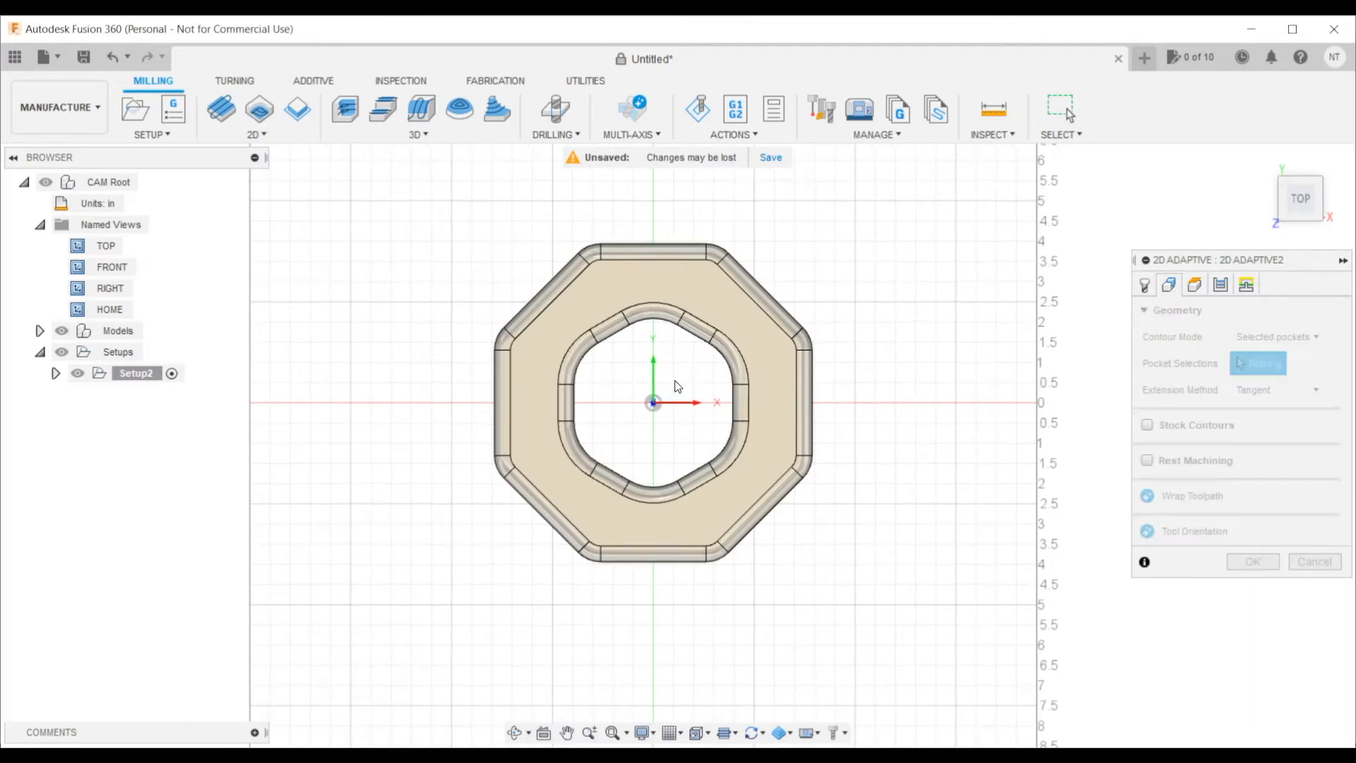
pyautogui.click(517, 732)
pyautogui.moveTo(651, 462); pyautogui.dragTo(668, 400)
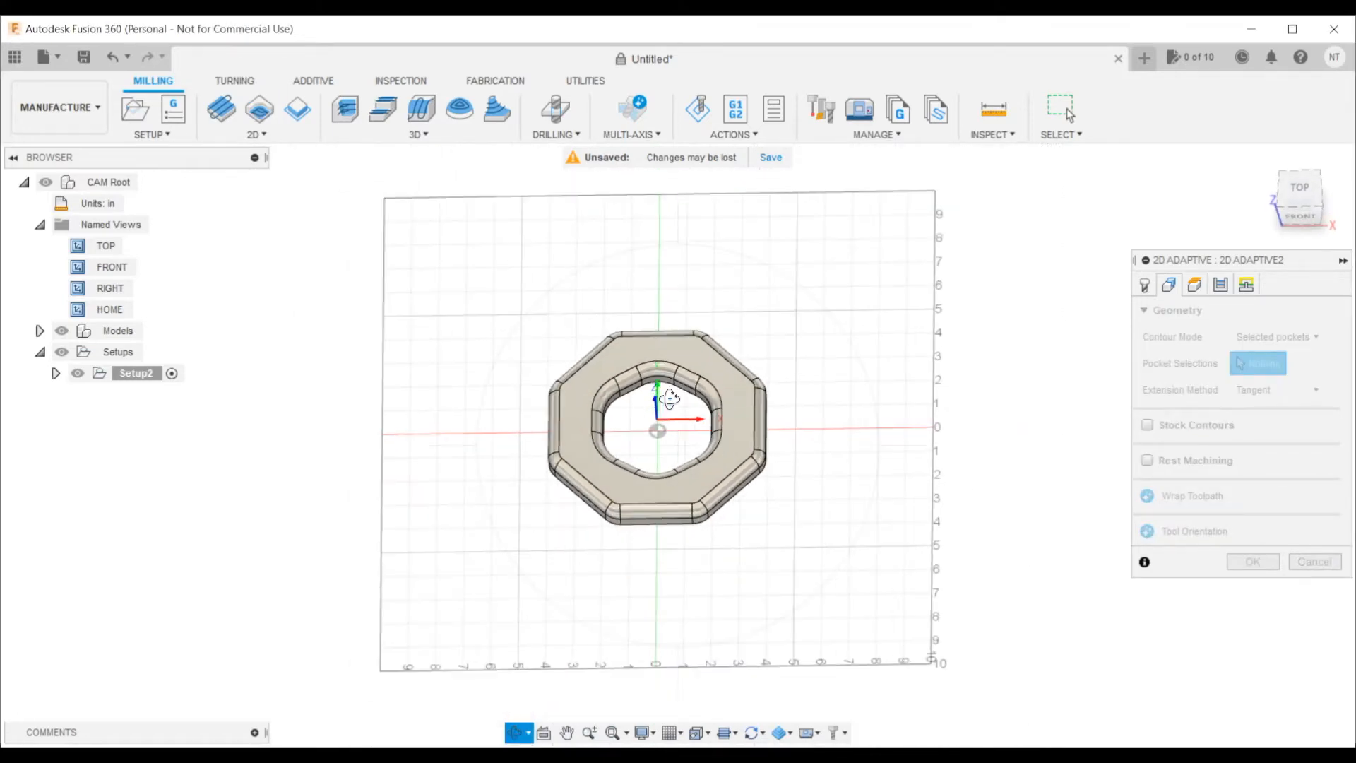
pyautogui.scroll(2, 668, 399)
pyautogui.scroll(1, 669, 400)
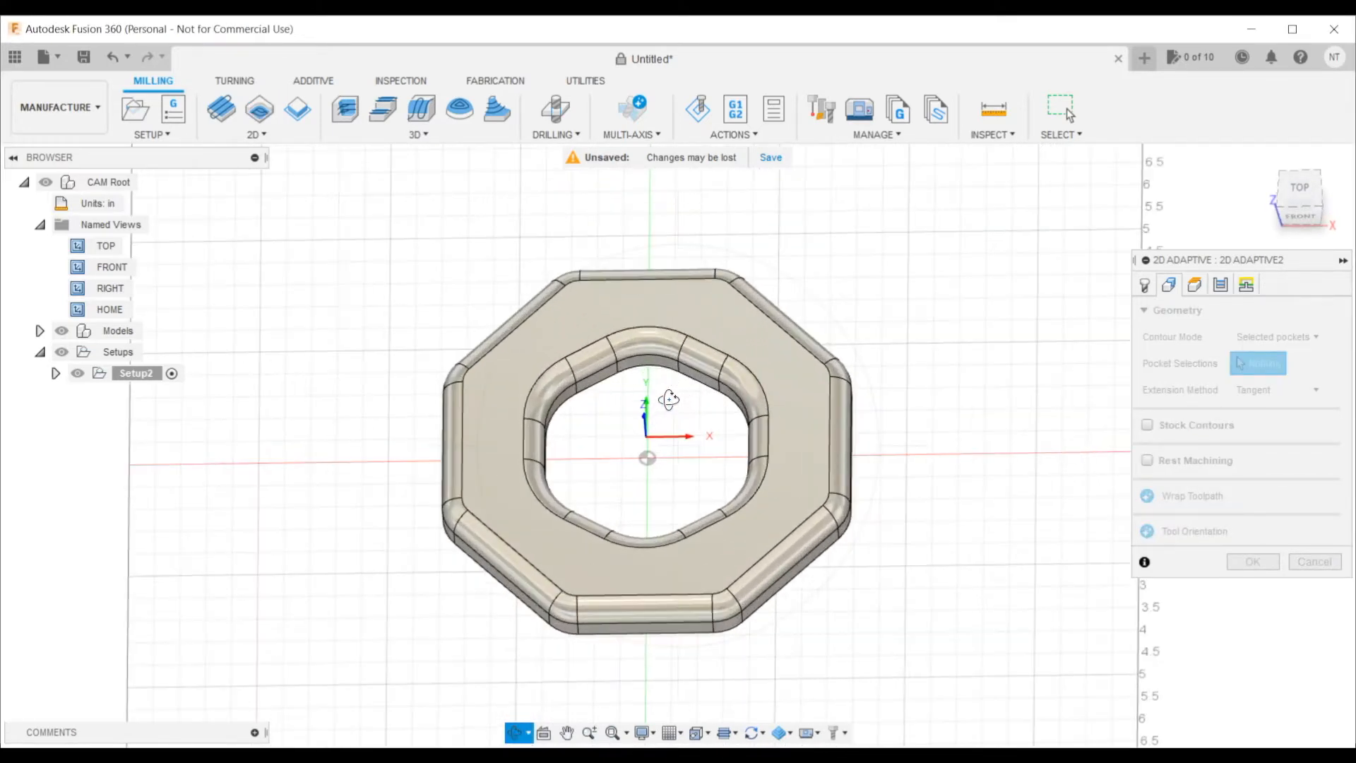
pyautogui.press('Escape')
pyautogui.click(694, 386)
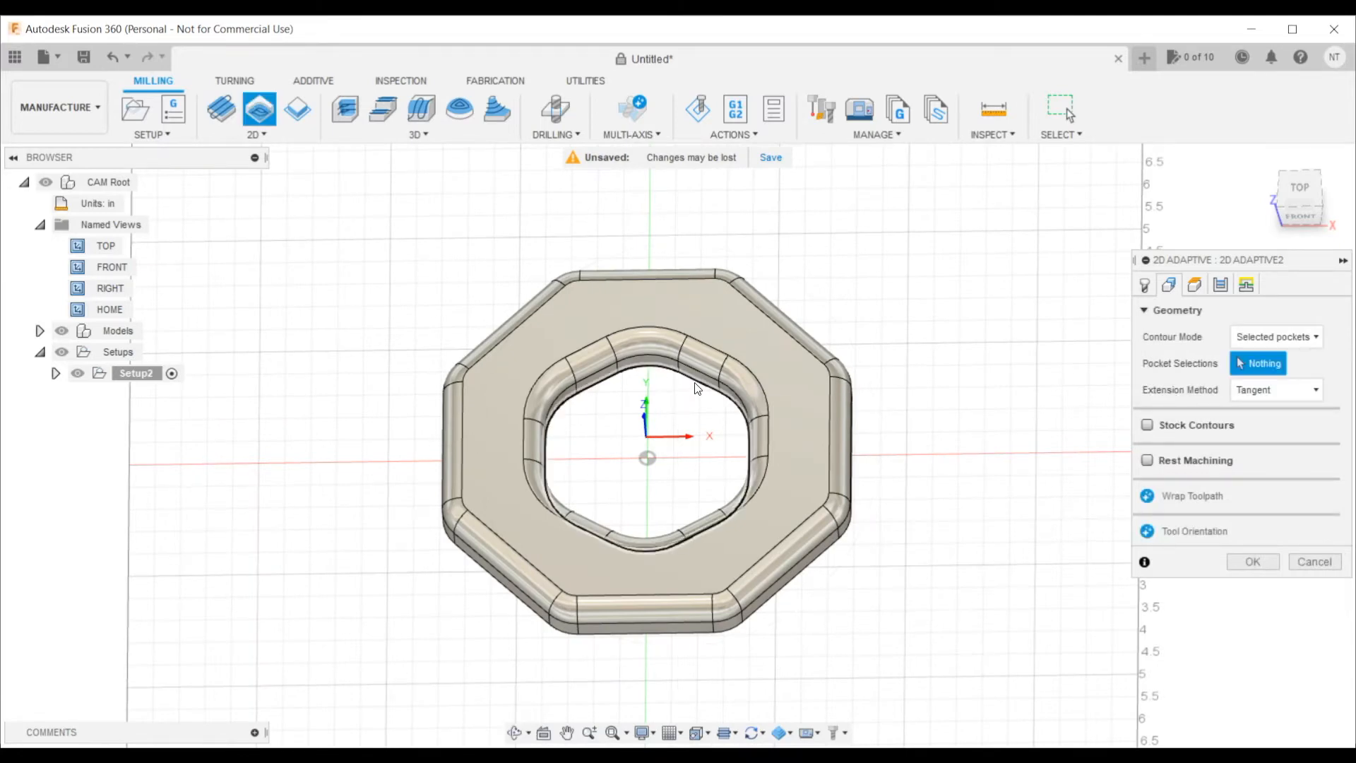
pyautogui.click(520, 607)
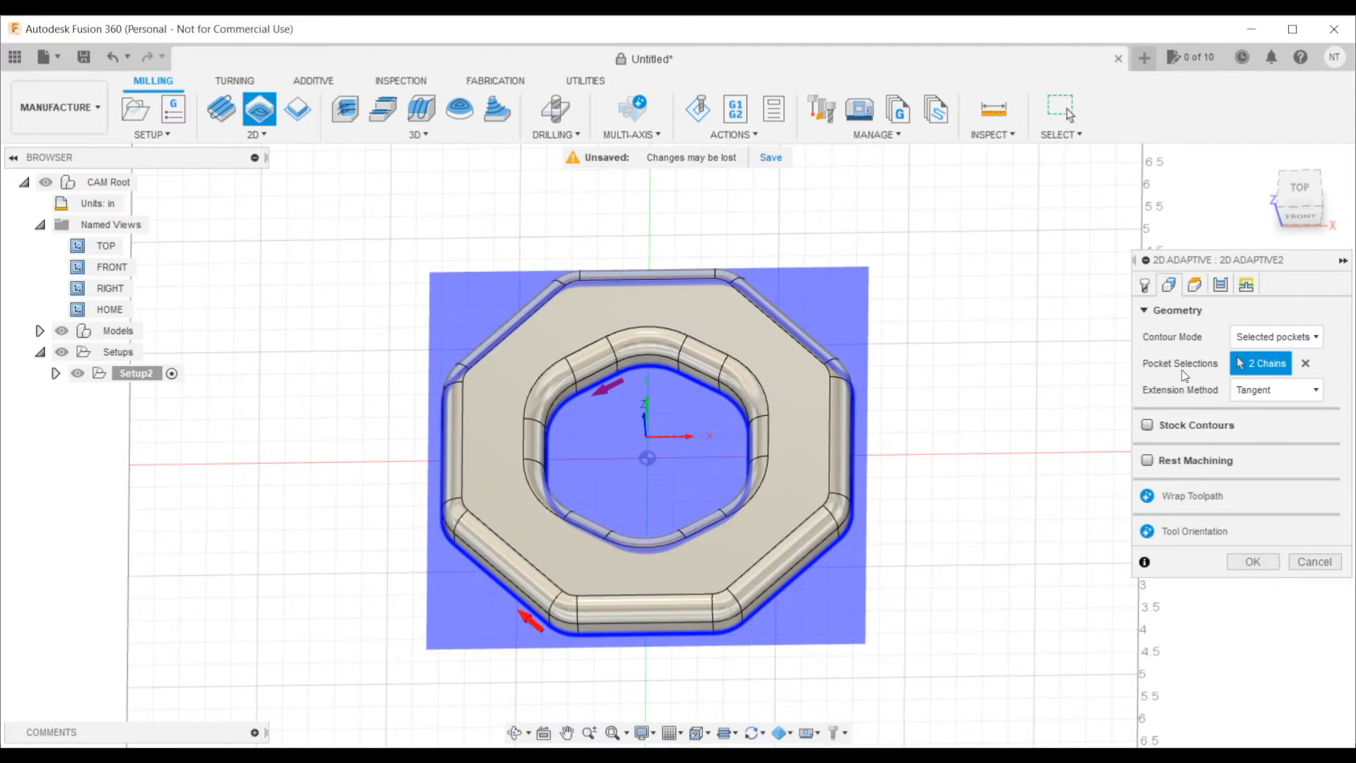
# Assign tool 7, the 1/2" R0.02" bull nose end mill, to the 2D Adaptive operation
pyautogui.click(1145, 286)
pyautogui.click(1275, 336)
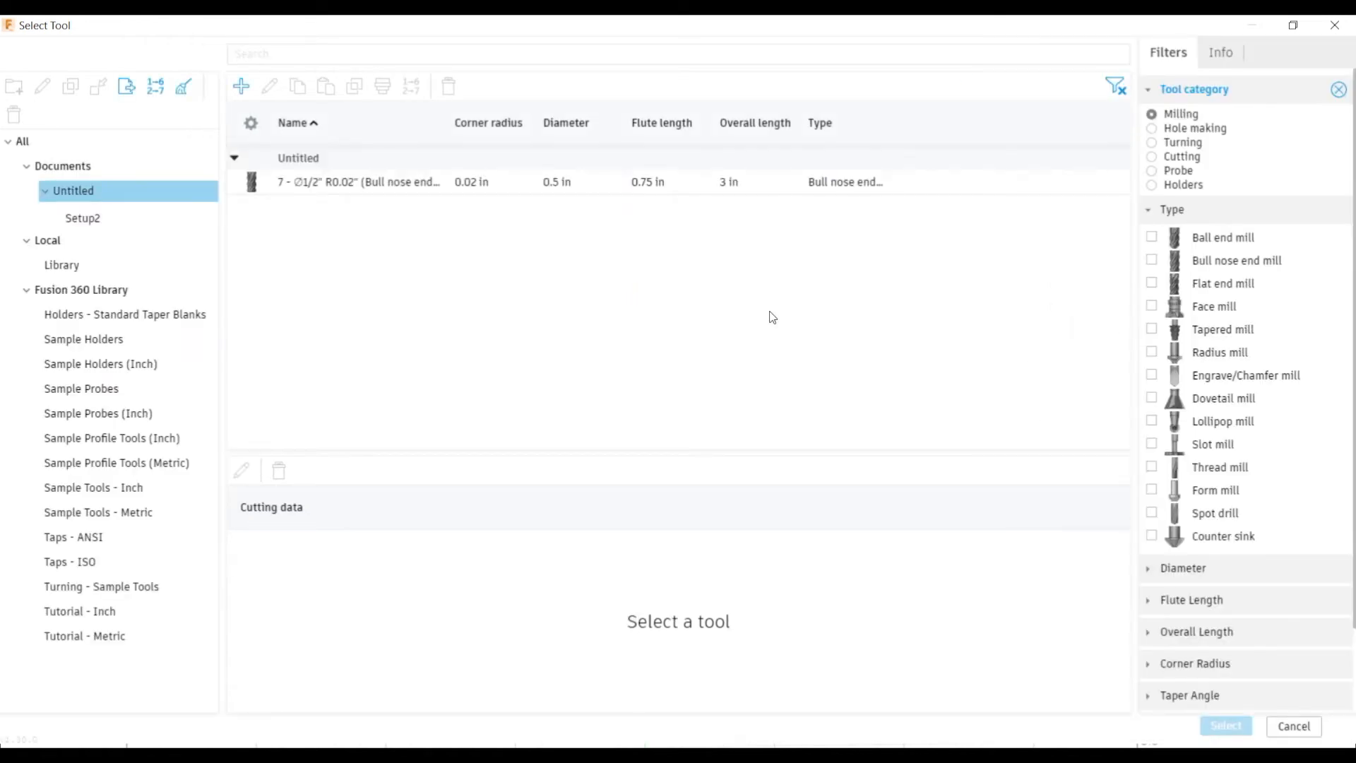
pyautogui.click(404, 185)
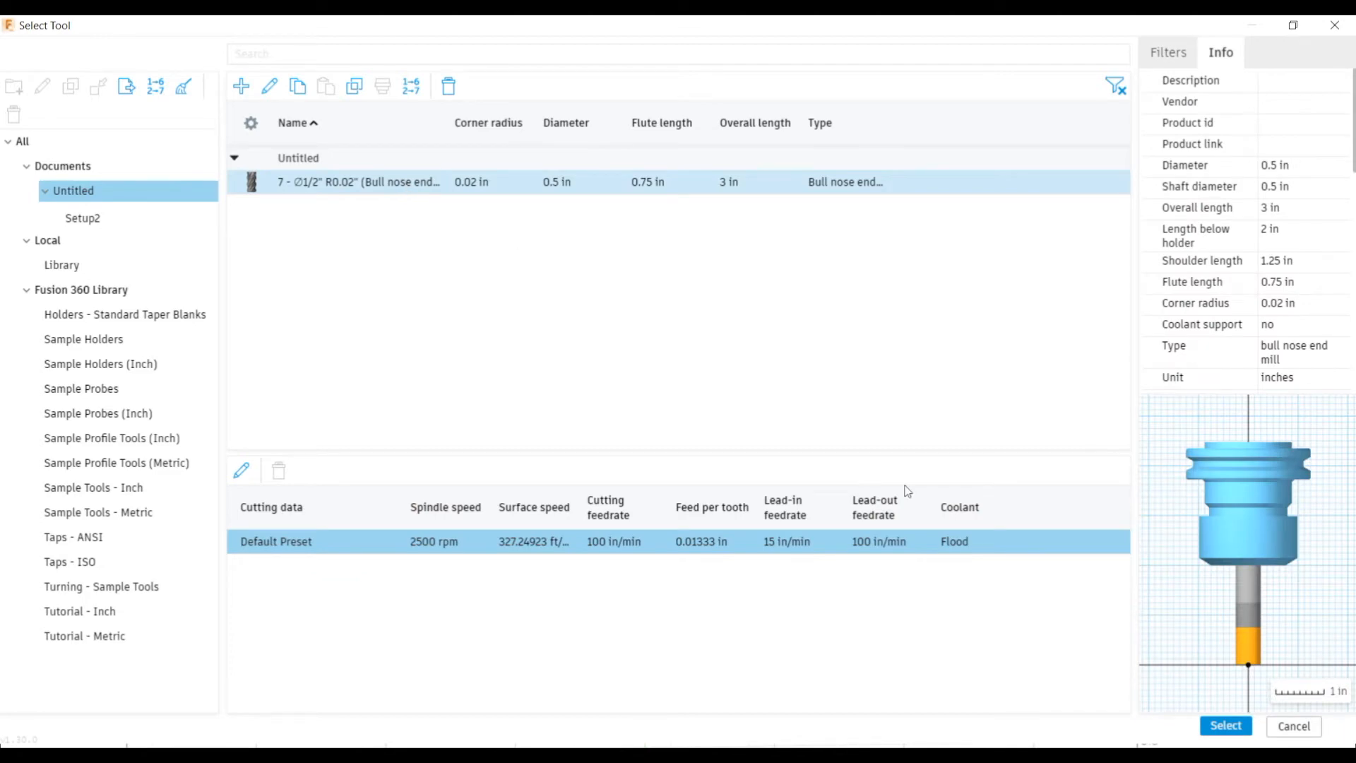
pyautogui.click(1225, 725)
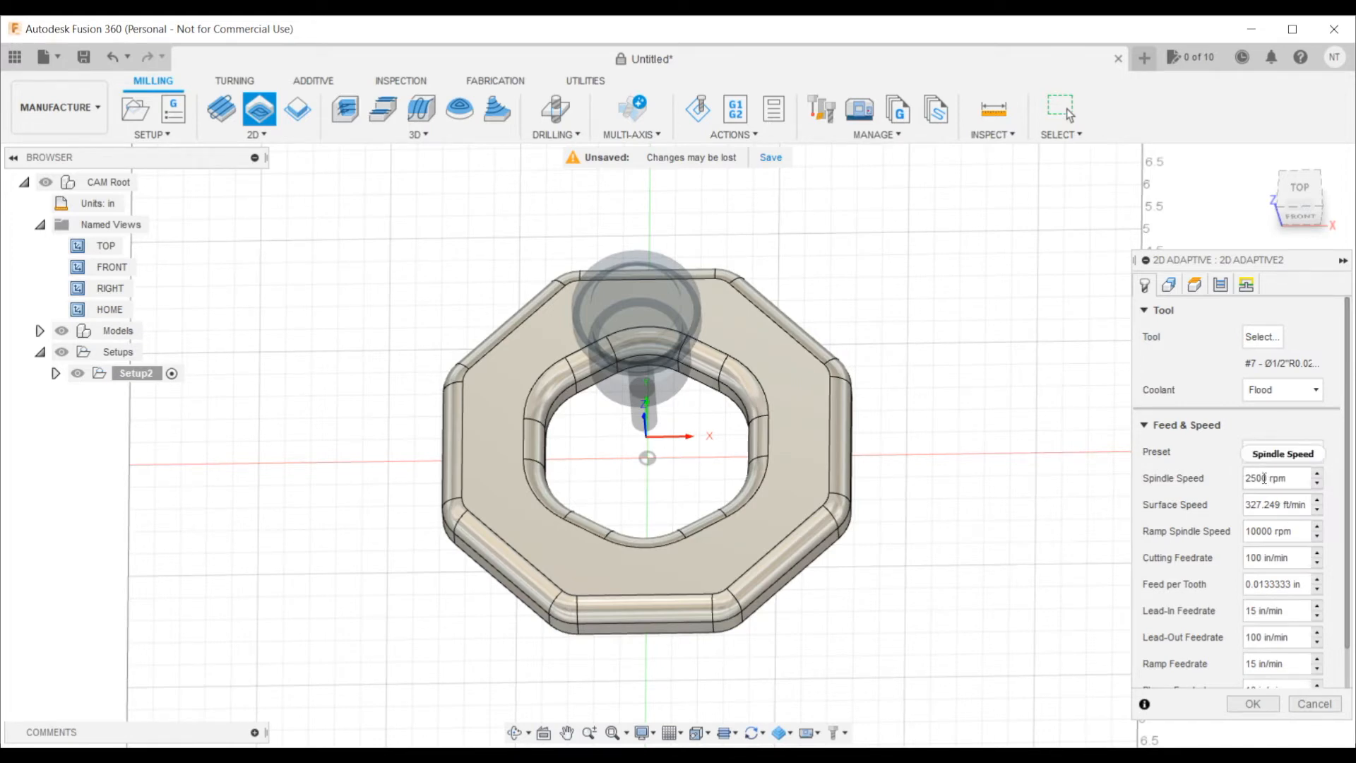
# Set the adaptive operation's spindle speed to 10000 rpm and go through the remaining feed and speed values
pyautogui.moveTo(1265, 478); pyautogui.dragTo(1231, 480)
pyautogui.write('10000')
pyautogui.press('Tab')
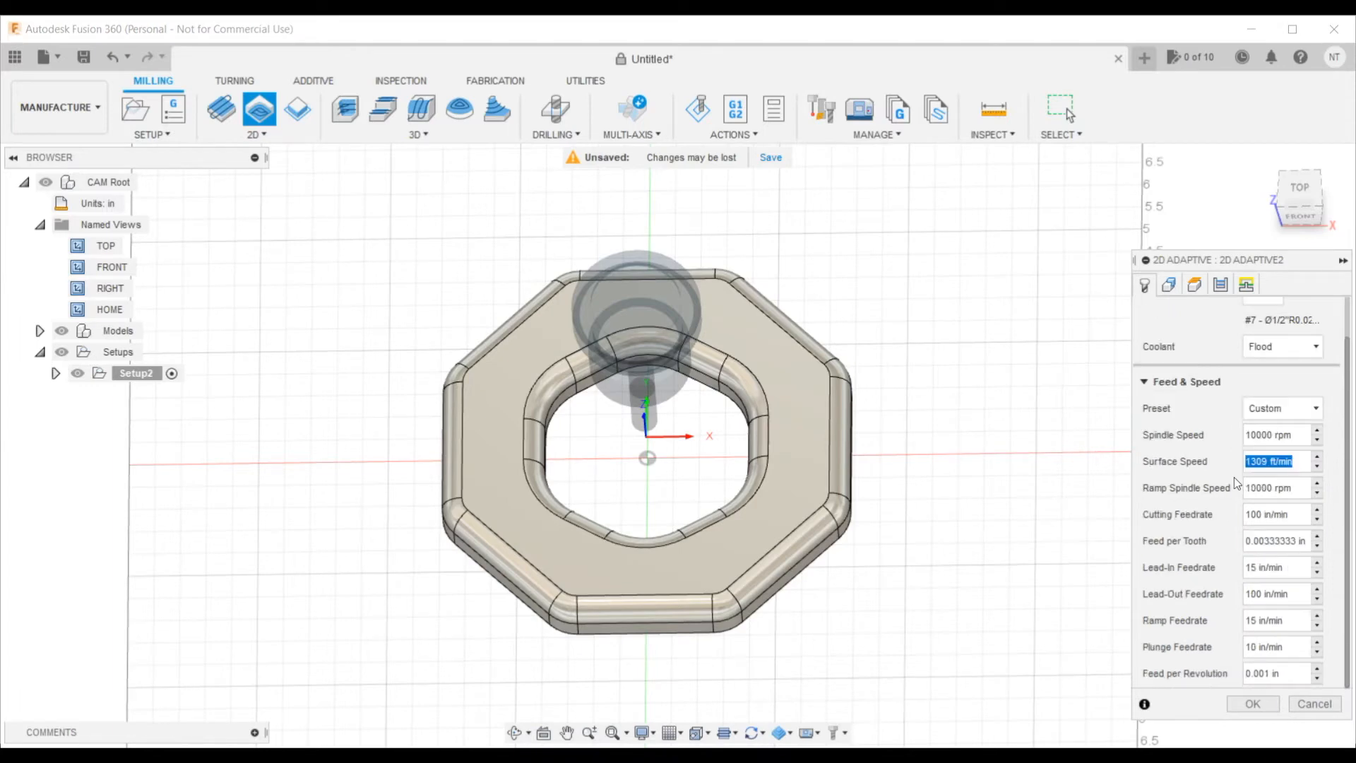
pyautogui.press('Tab')
pyautogui.press('Tab')
pyautogui.press('Tab')
pyautogui.press('Tab')
pyautogui.press('Tab')
pyautogui.press('Tab')
pyautogui.press('Tab')
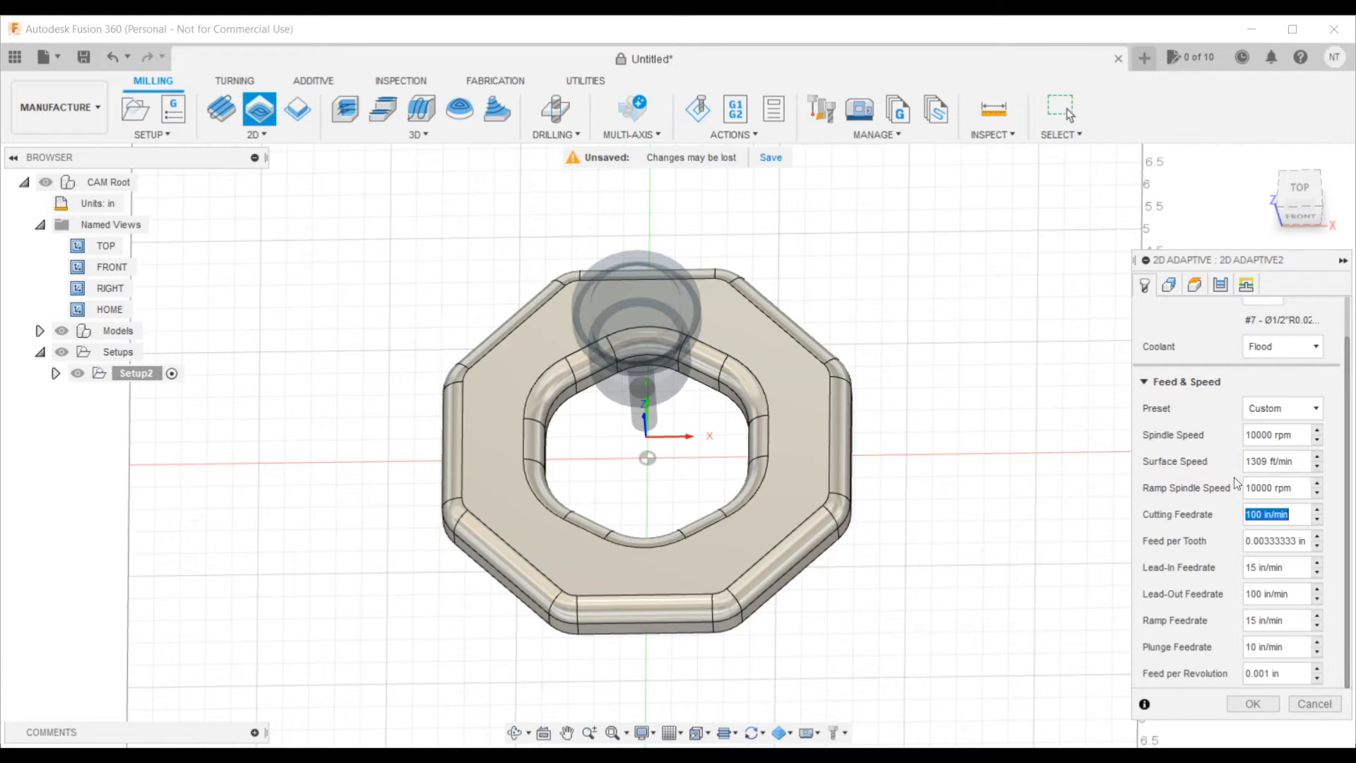
pyautogui.press('Tab')
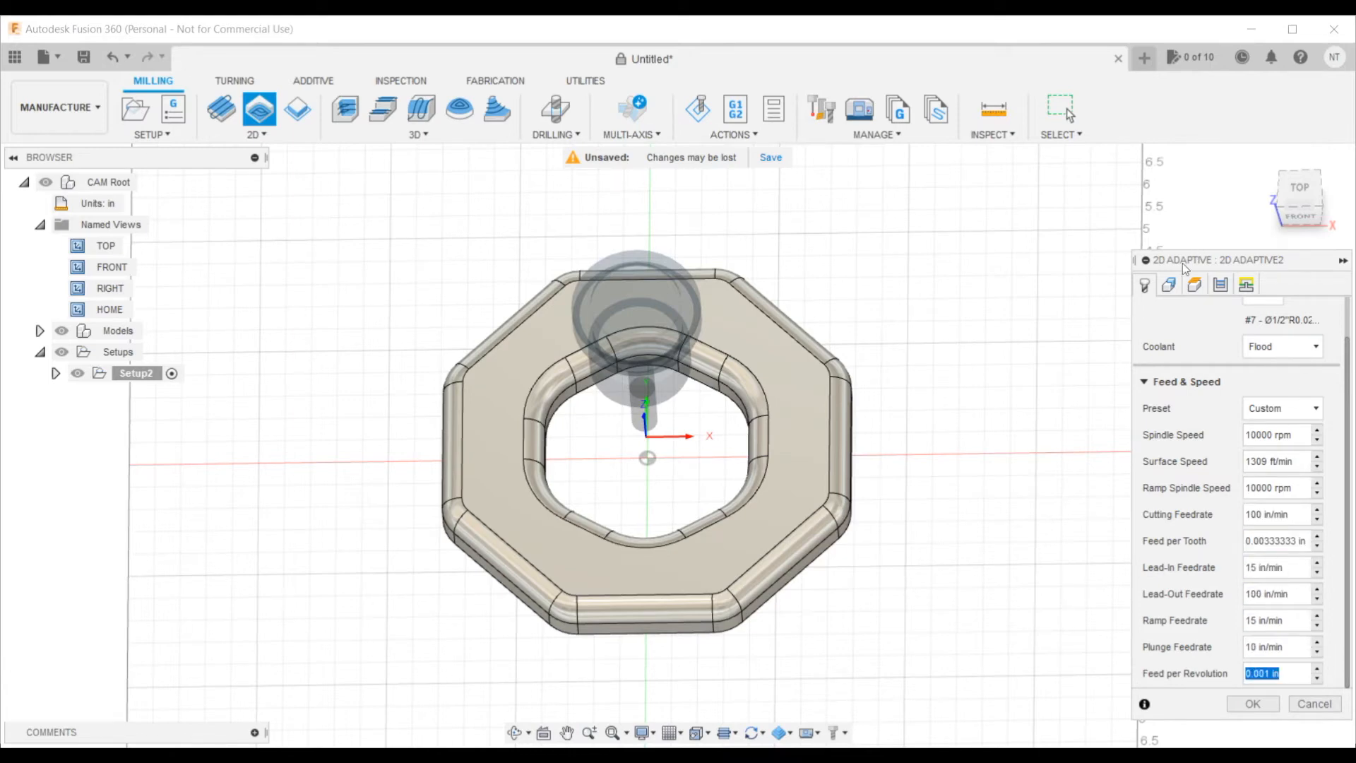
# Review the operation's geometry and heights, and set the passes' optimal load to 0.125 in and axial stock to leave to 0
pyautogui.click(1170, 286)
pyautogui.click(1194, 285)
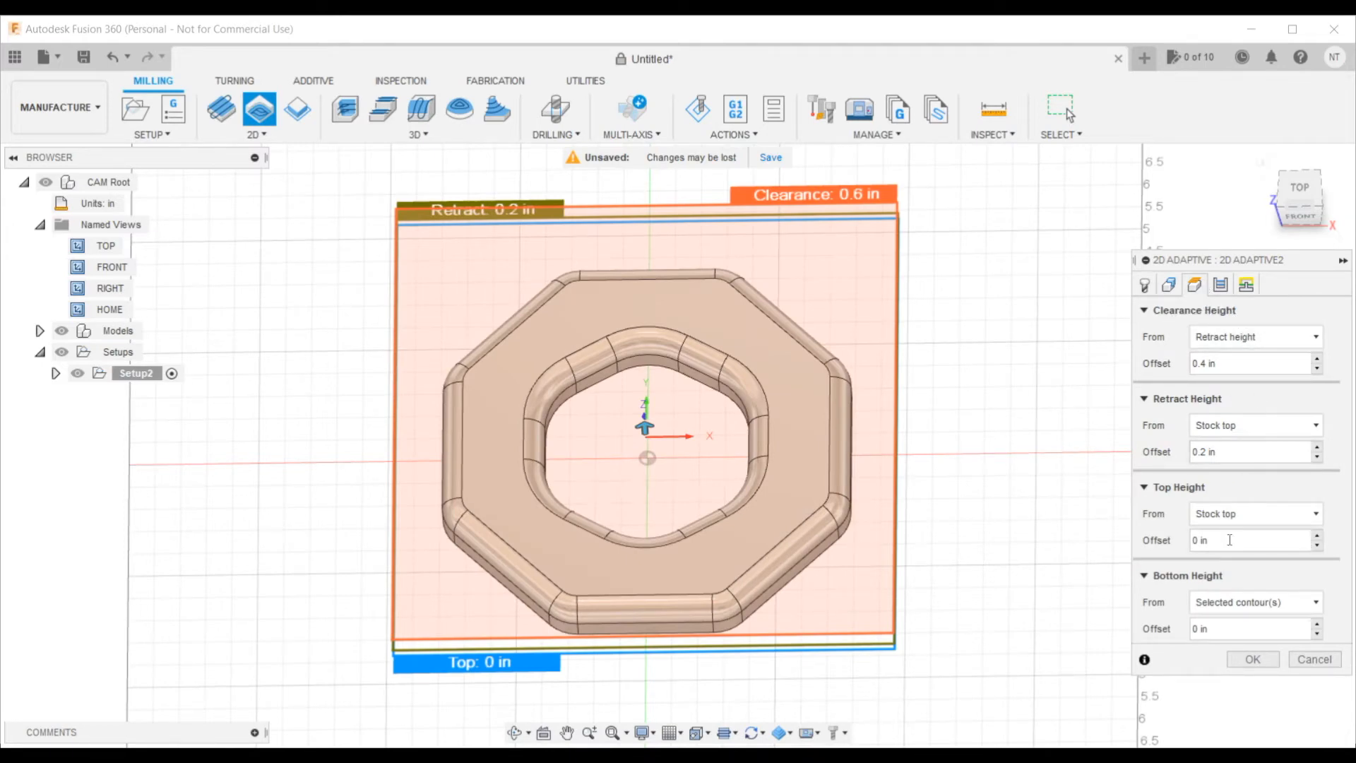
pyautogui.click(1220, 285)
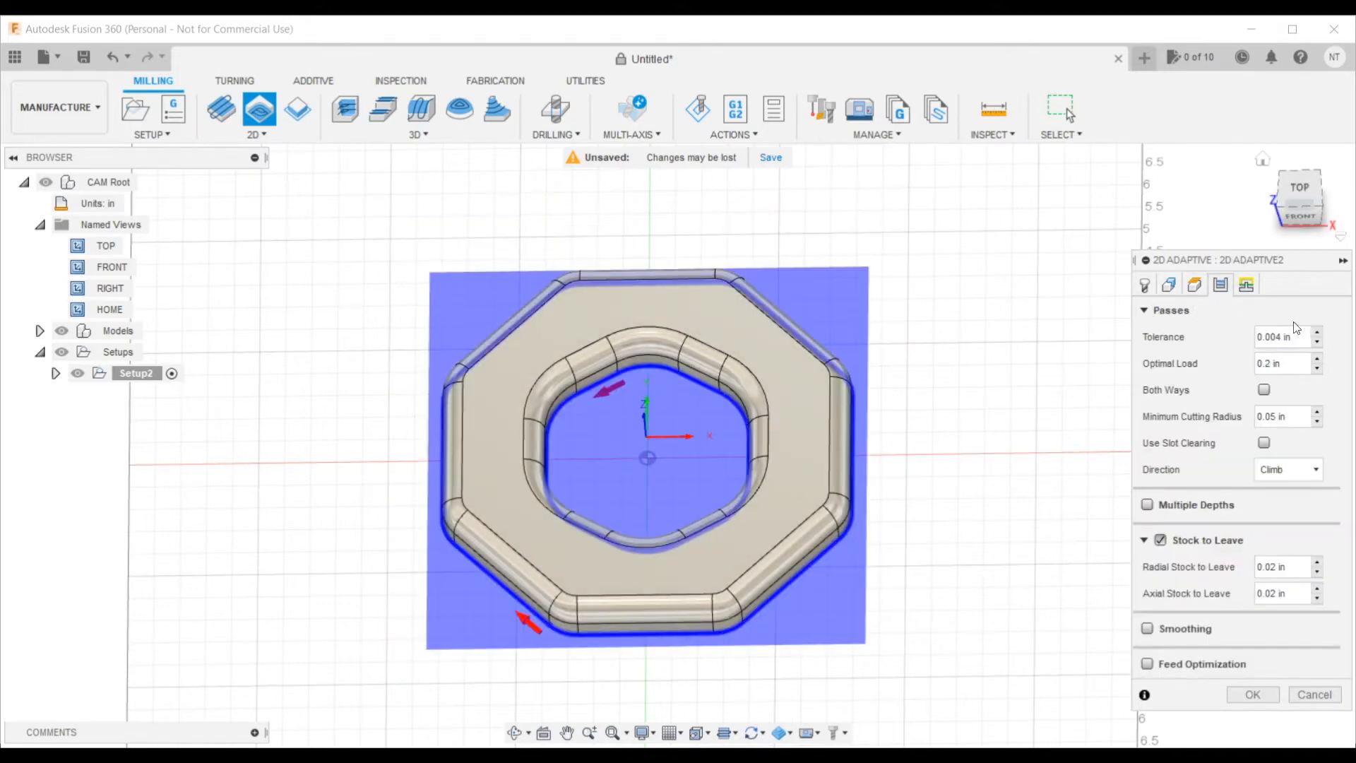
pyautogui.click(1300, 365)
pyautogui.click(1303, 420)
pyautogui.click(1299, 567)
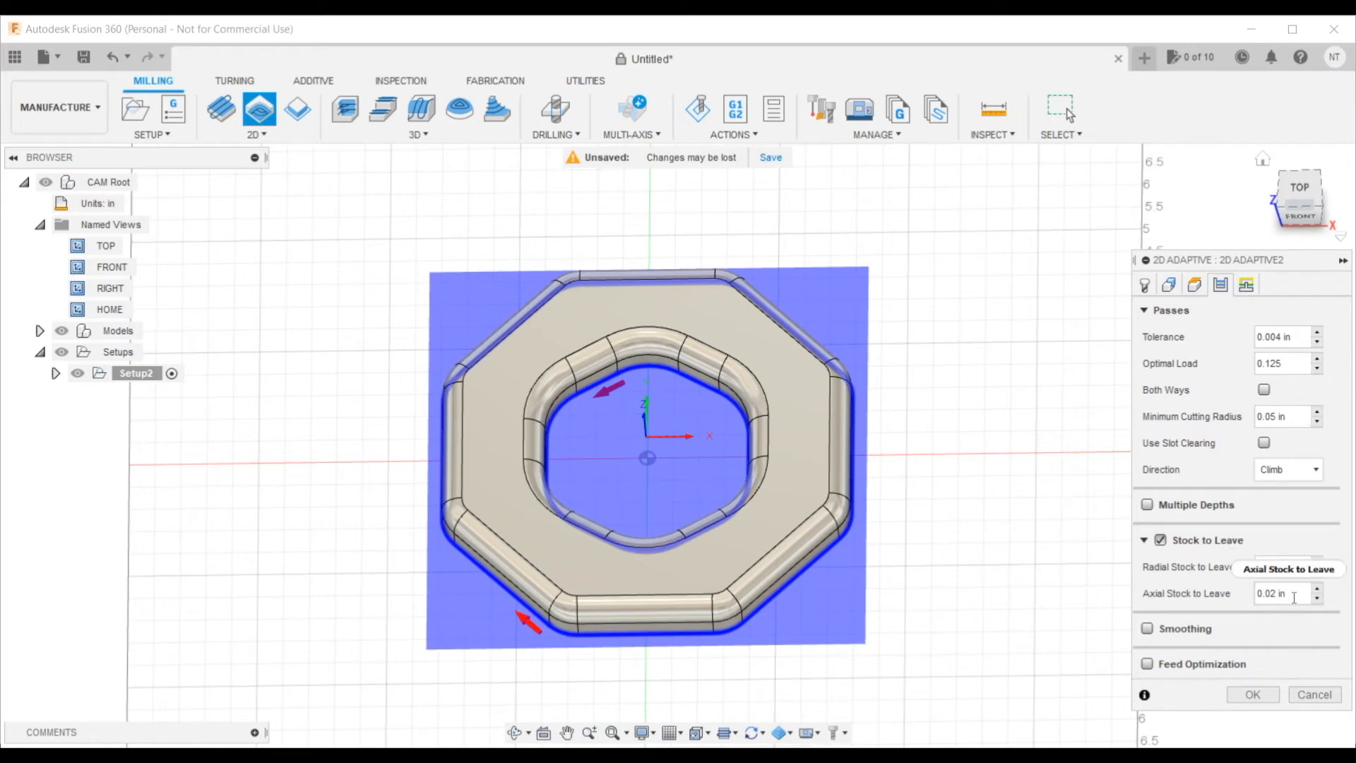
pyautogui.moveTo(1293, 597); pyautogui.dragTo(1215, 600)
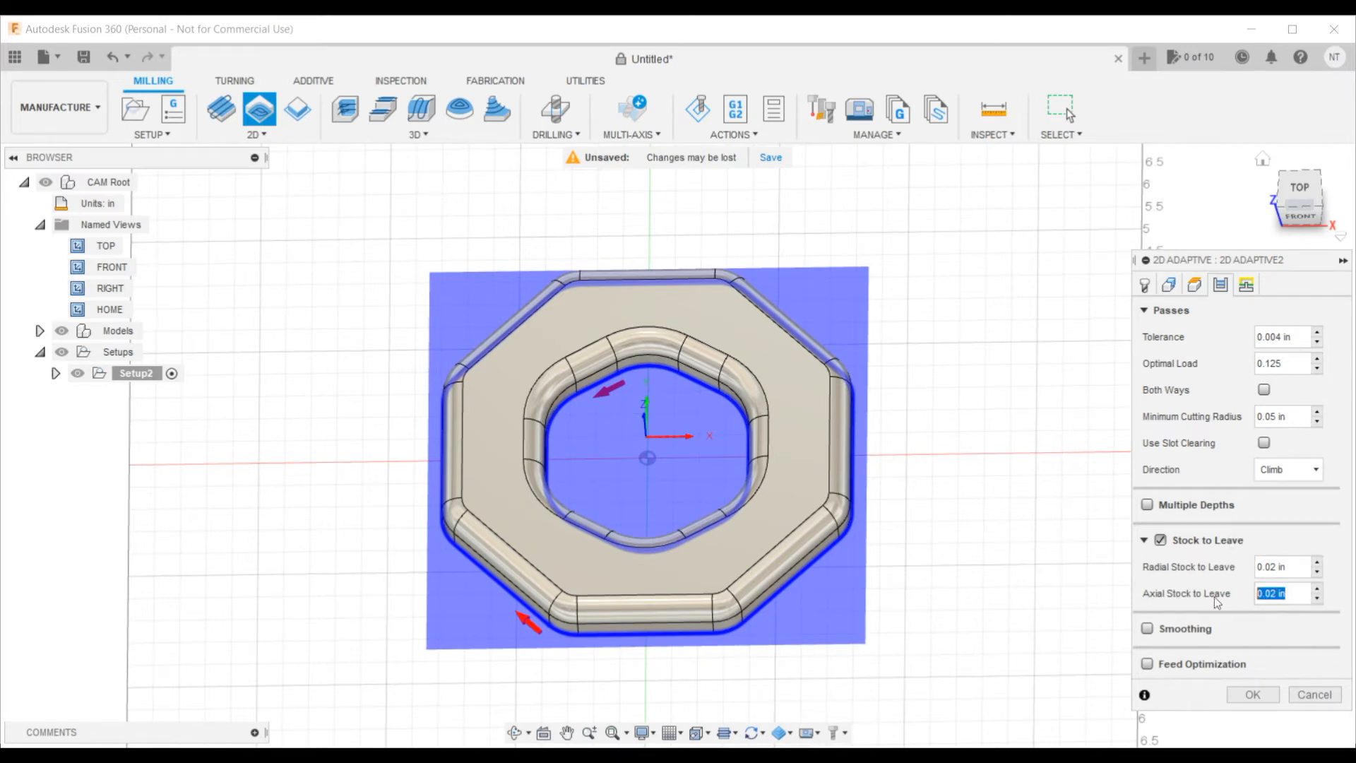
pyautogui.write('0')
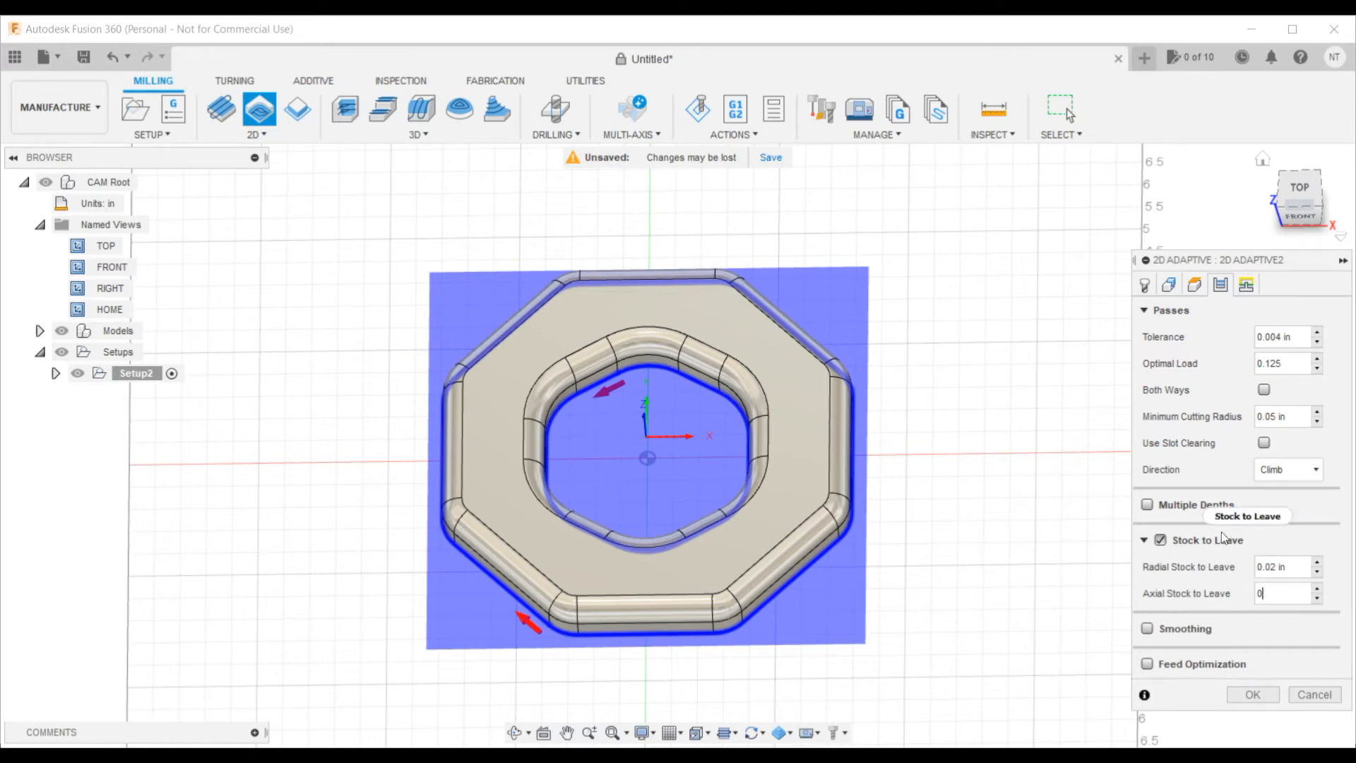
# Enable multiple depths with a 0.5 in maximum roughing stepdown, go through the linking settings, and generate the 2D Adaptive toolpath
pyautogui.click(1146, 506)
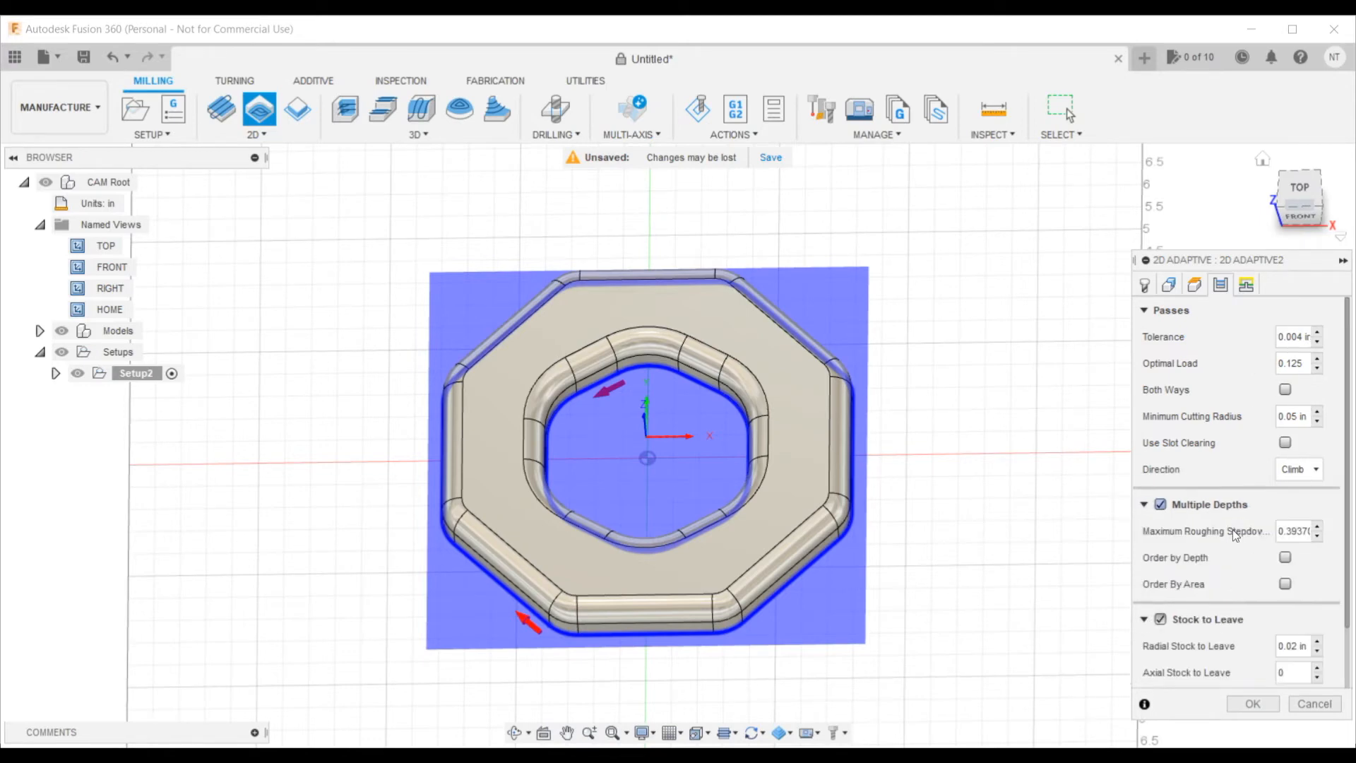
pyautogui.click(1279, 535)
pyautogui.write('0.5')
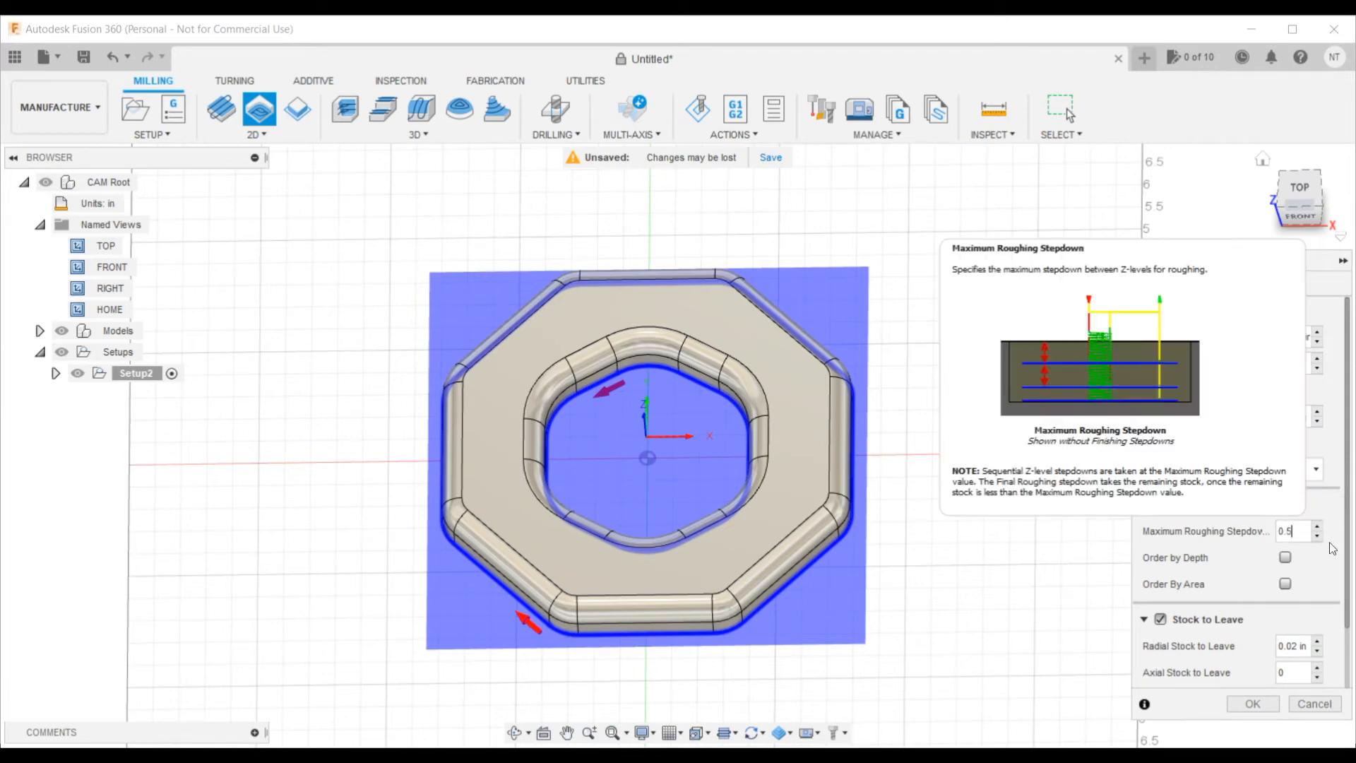
pyautogui.press('Tab')
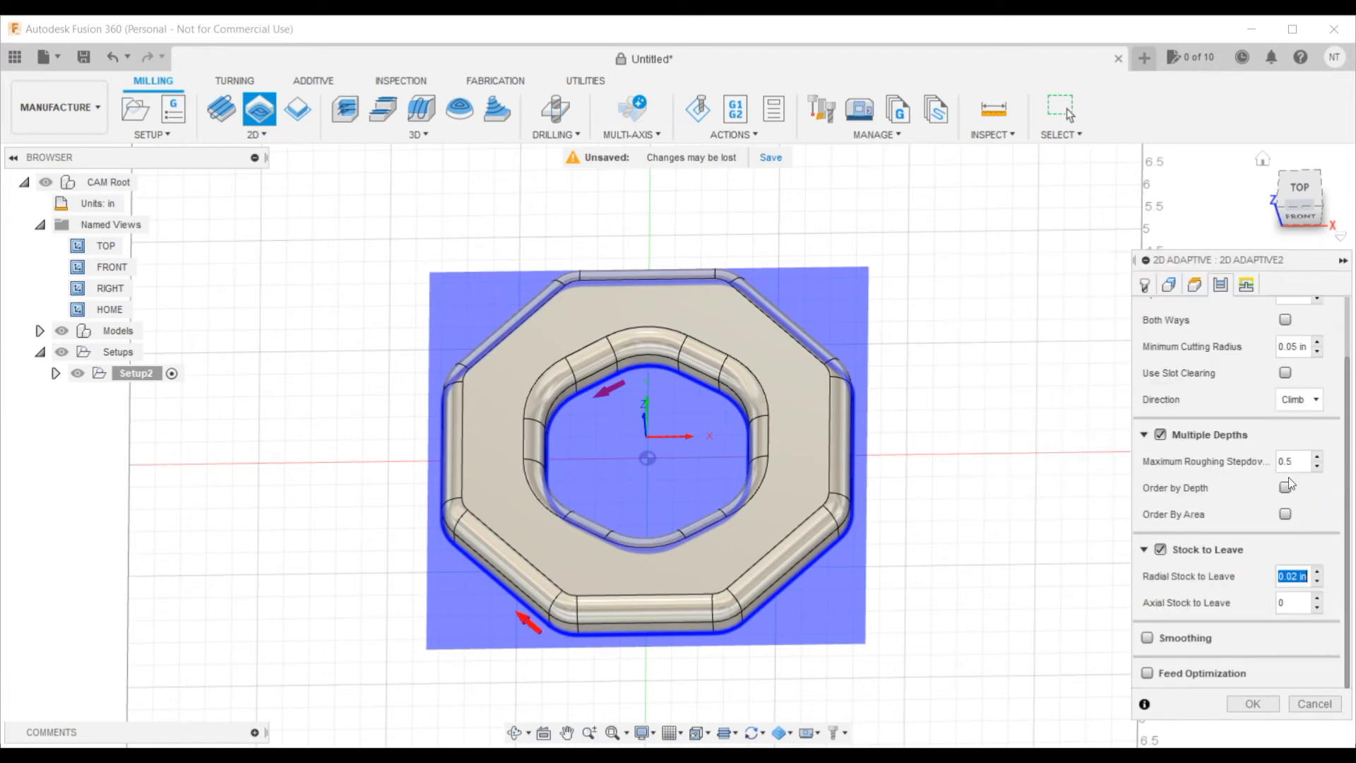
pyautogui.click(1245, 284)
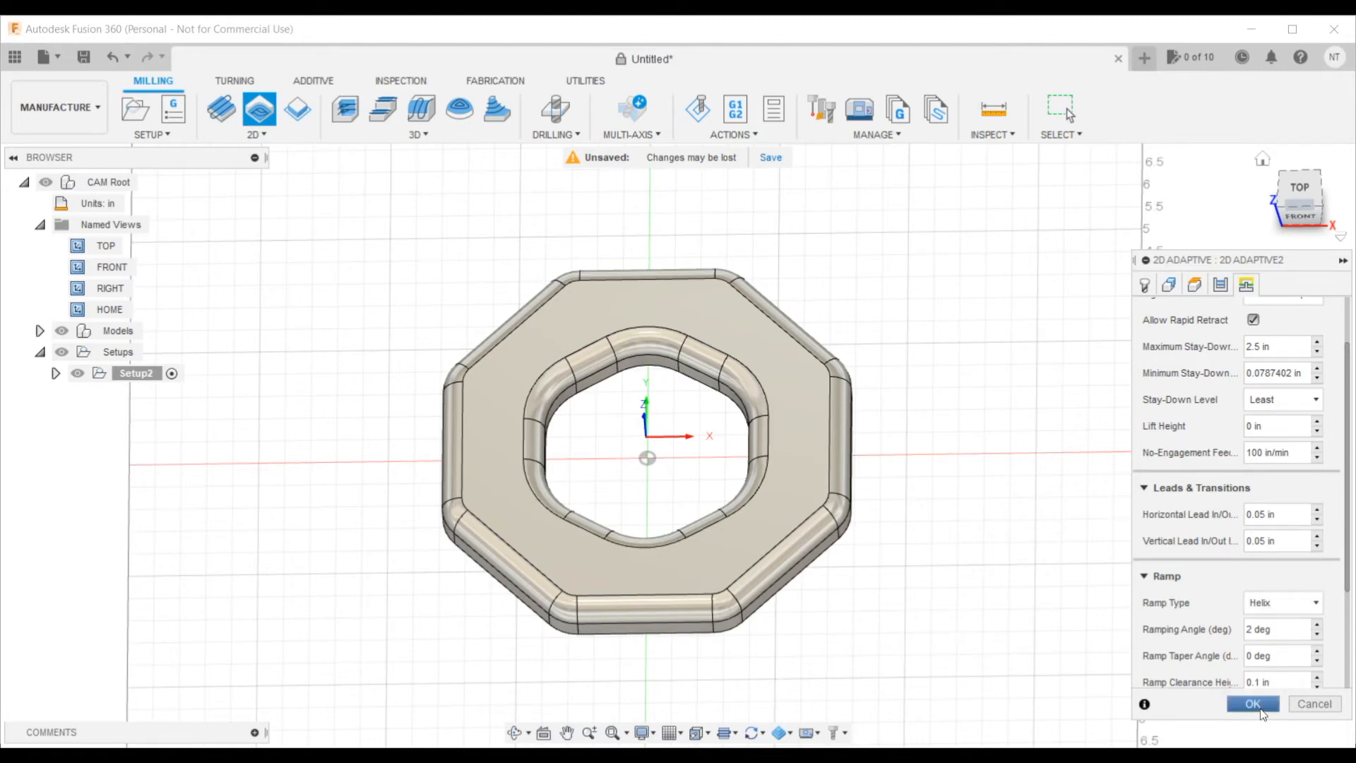
pyautogui.click(1252, 704)
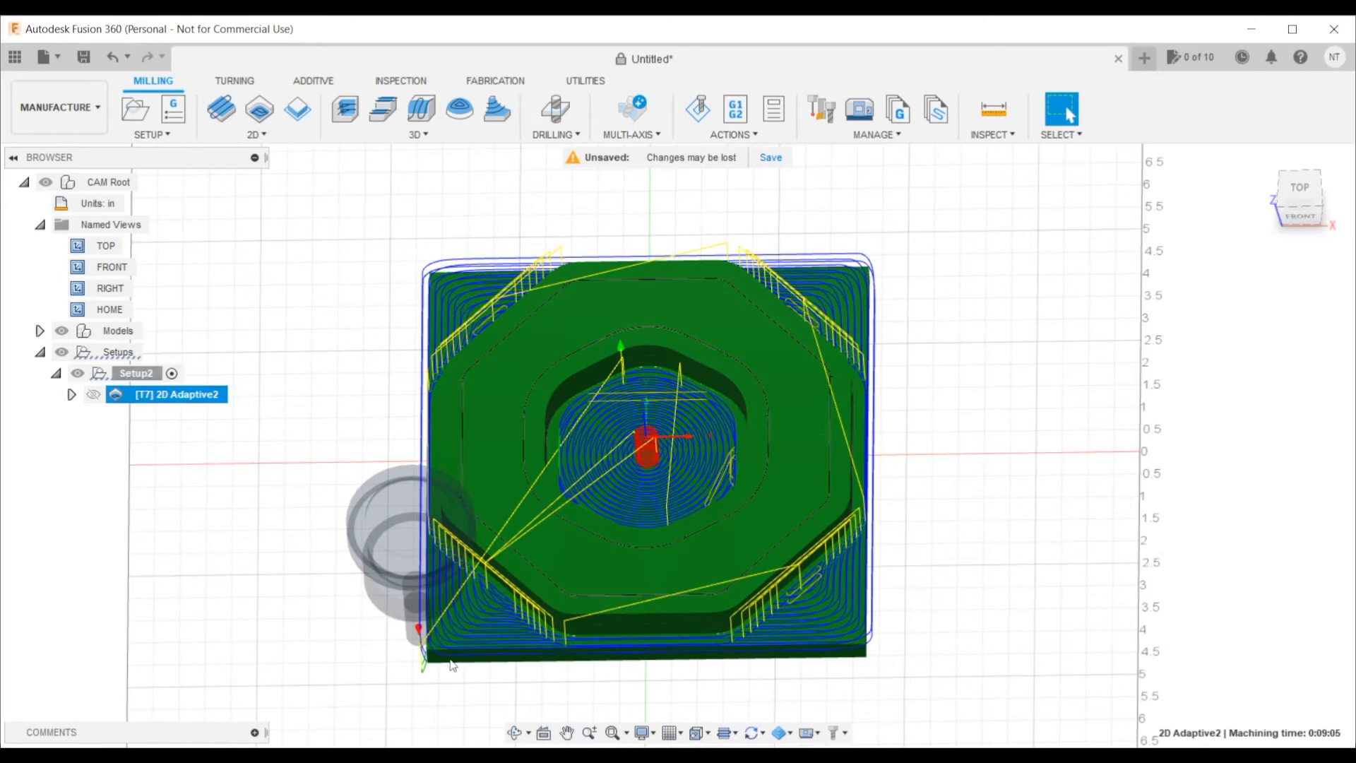
# Inspect the generated 2D Adaptive toolpath, then simulate it with stock removal and raise the playback speed
pyautogui.click(513, 732)
pyautogui.moveTo(949, 590); pyautogui.dragTo(899, 564)
pyautogui.scroll(-1, 676, 466)
pyautogui.scroll(1, 676, 466)
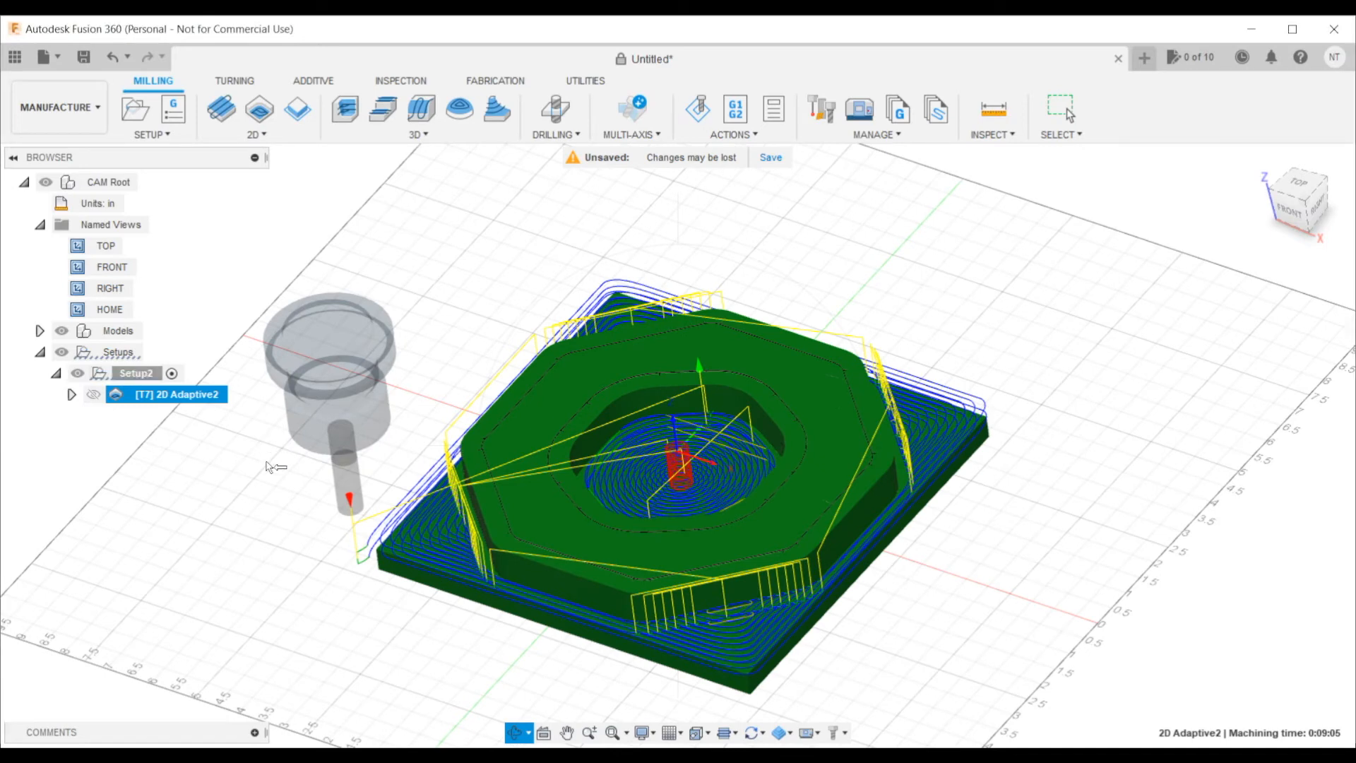
pyautogui.click(161, 381)
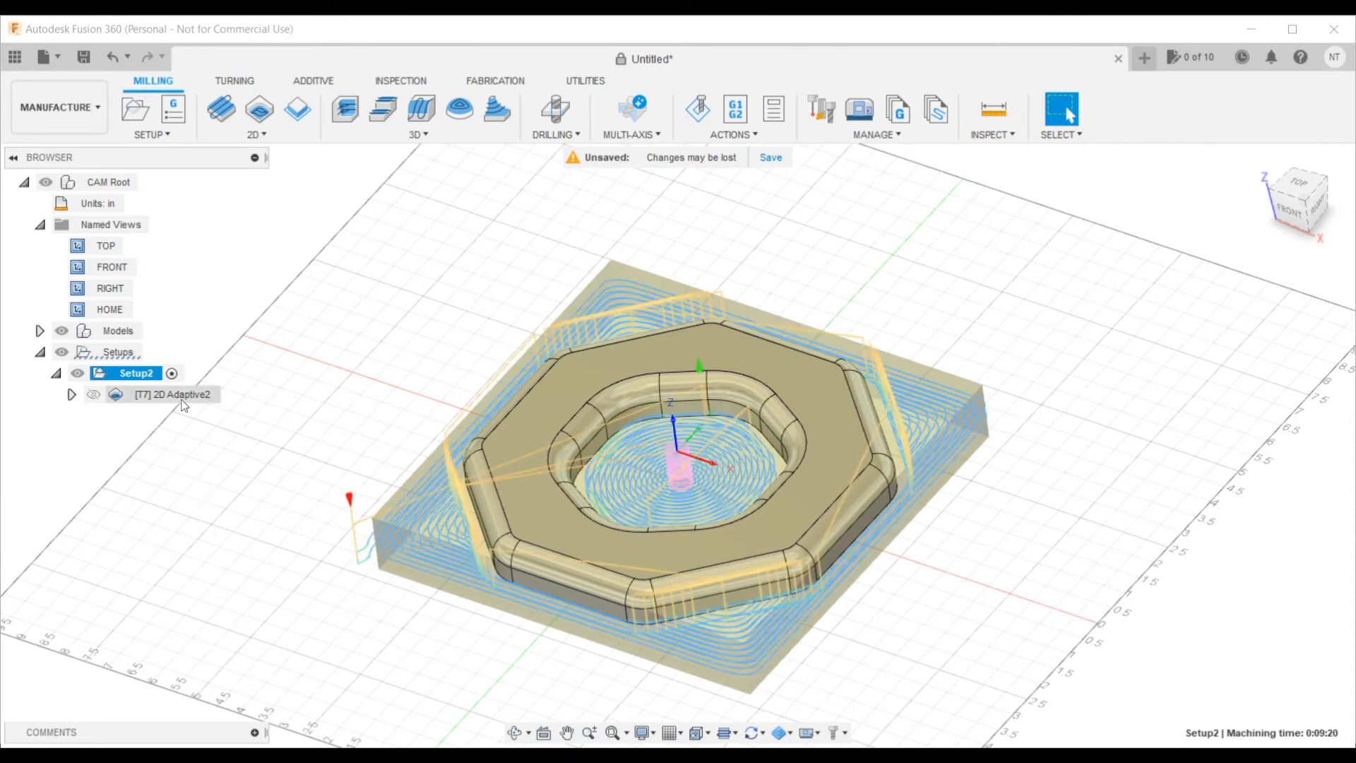
pyautogui.click(177, 396)
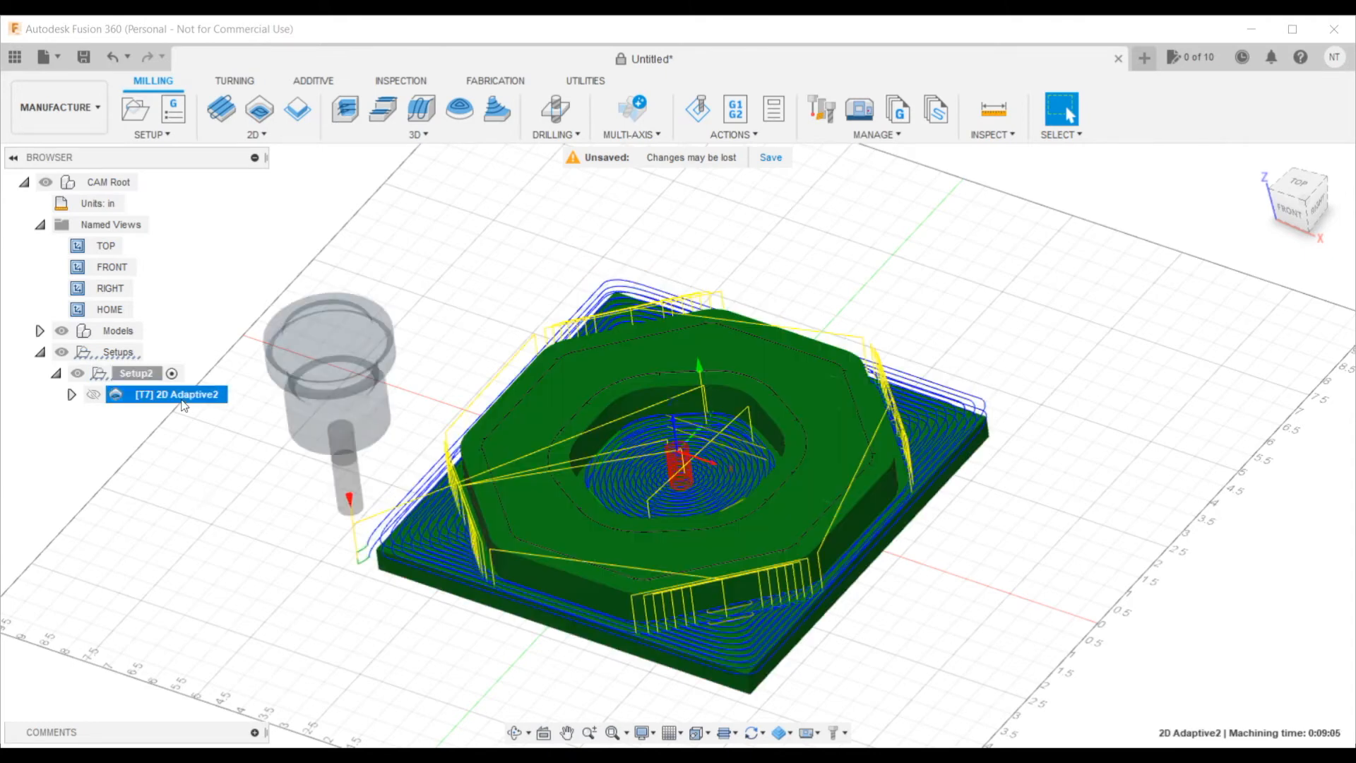
pyautogui.click(702, 124)
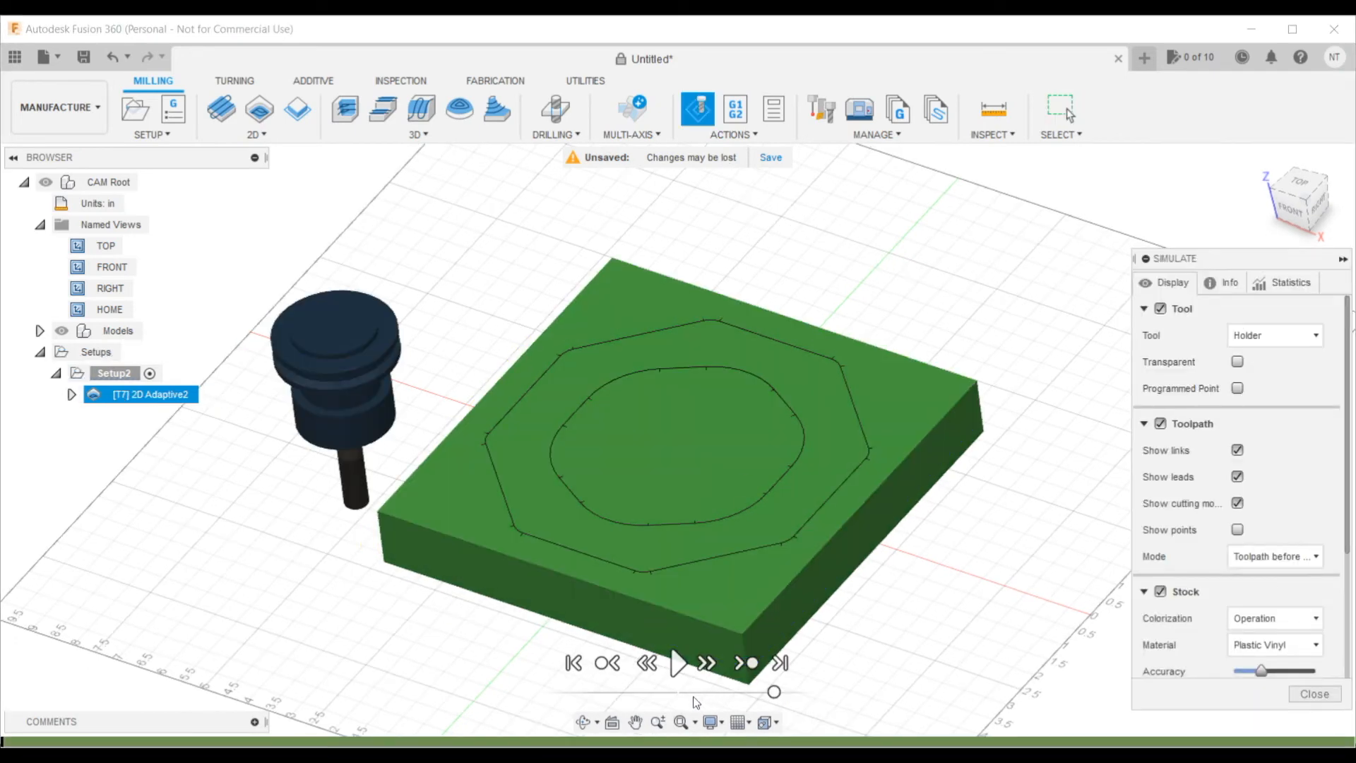
pyautogui.click(679, 665)
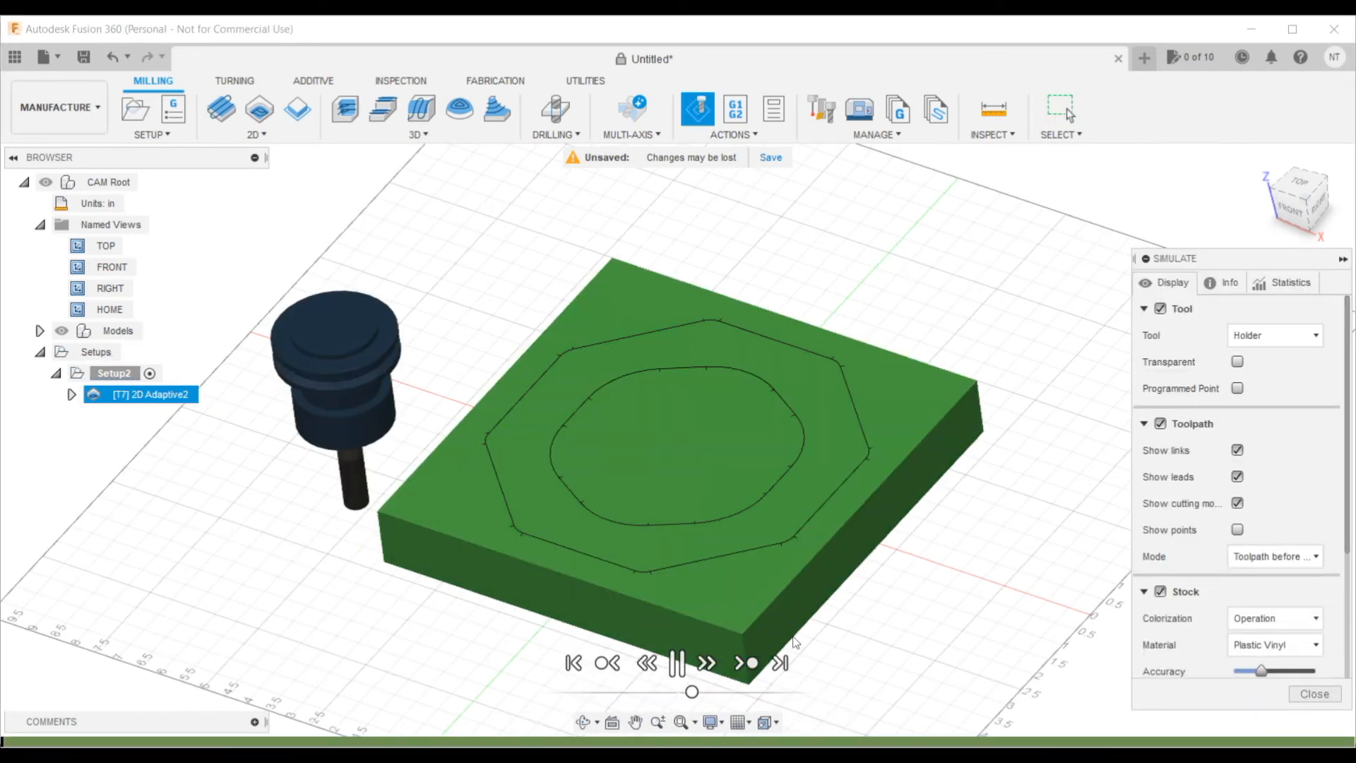
pyautogui.click(723, 692)
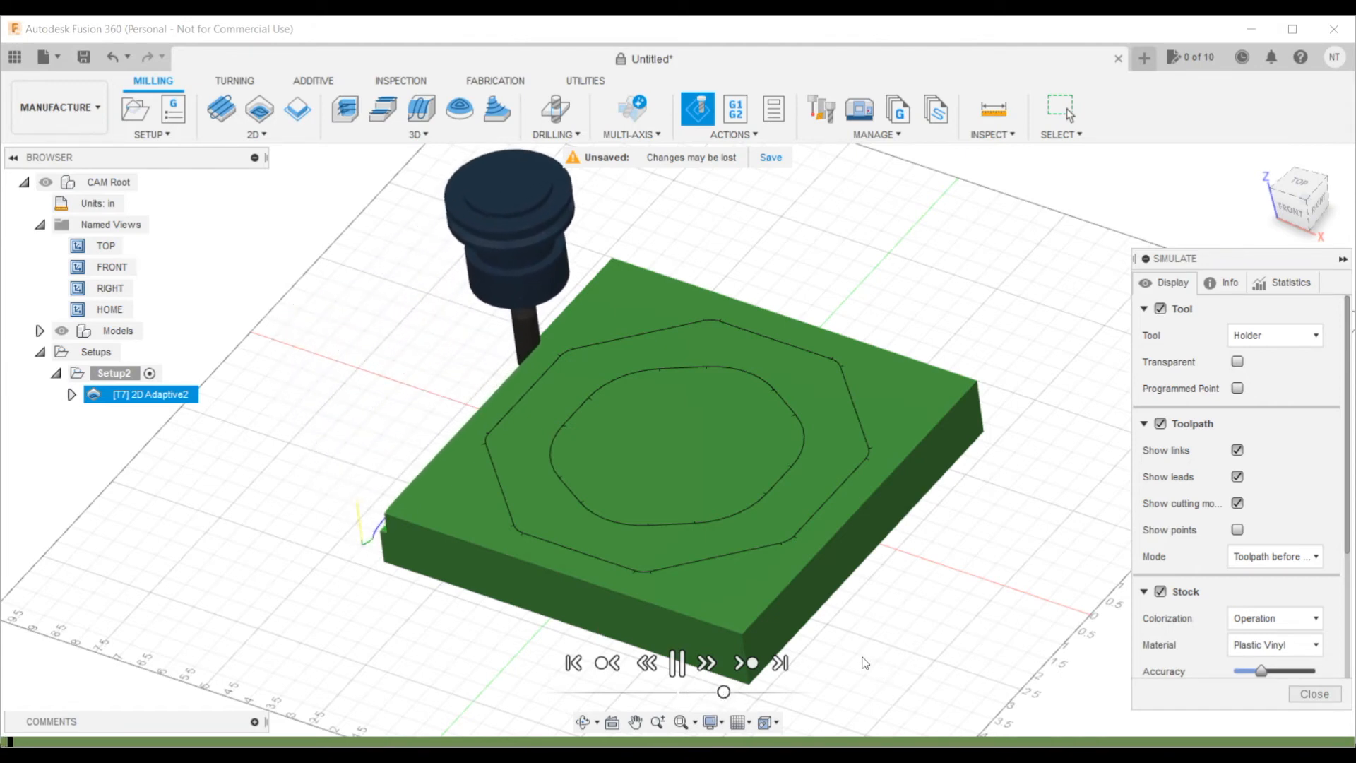
# Examine the material removal around the octagon and in the central opening at a slightly faster playback speed, and close the simulation
pyautogui.click(582, 720)
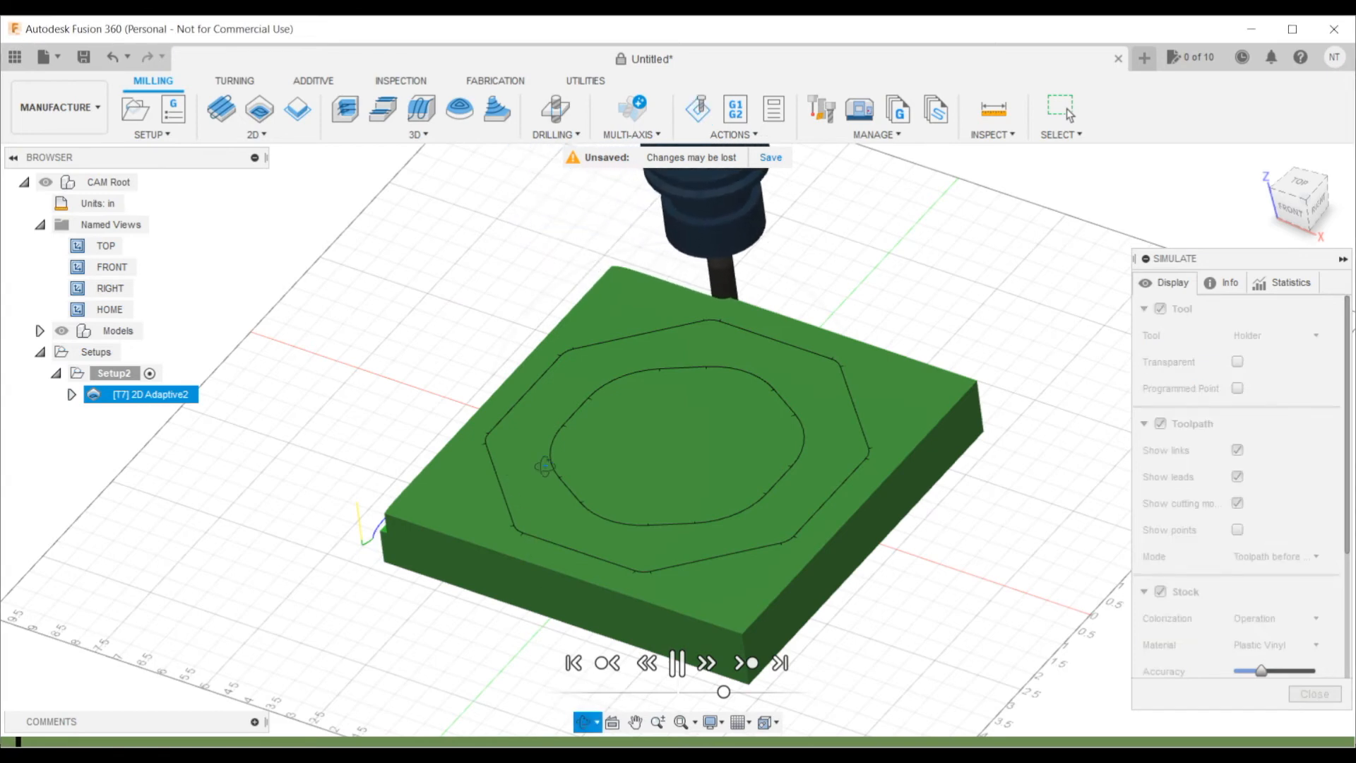
pyautogui.scroll(-2, 607, 417)
pyautogui.moveTo(850, 515)
pyautogui.mouseDown()
pyautogui.moveTo(854, 484)
pyautogui.moveTo(842, 506)
pyautogui.mouseUp()
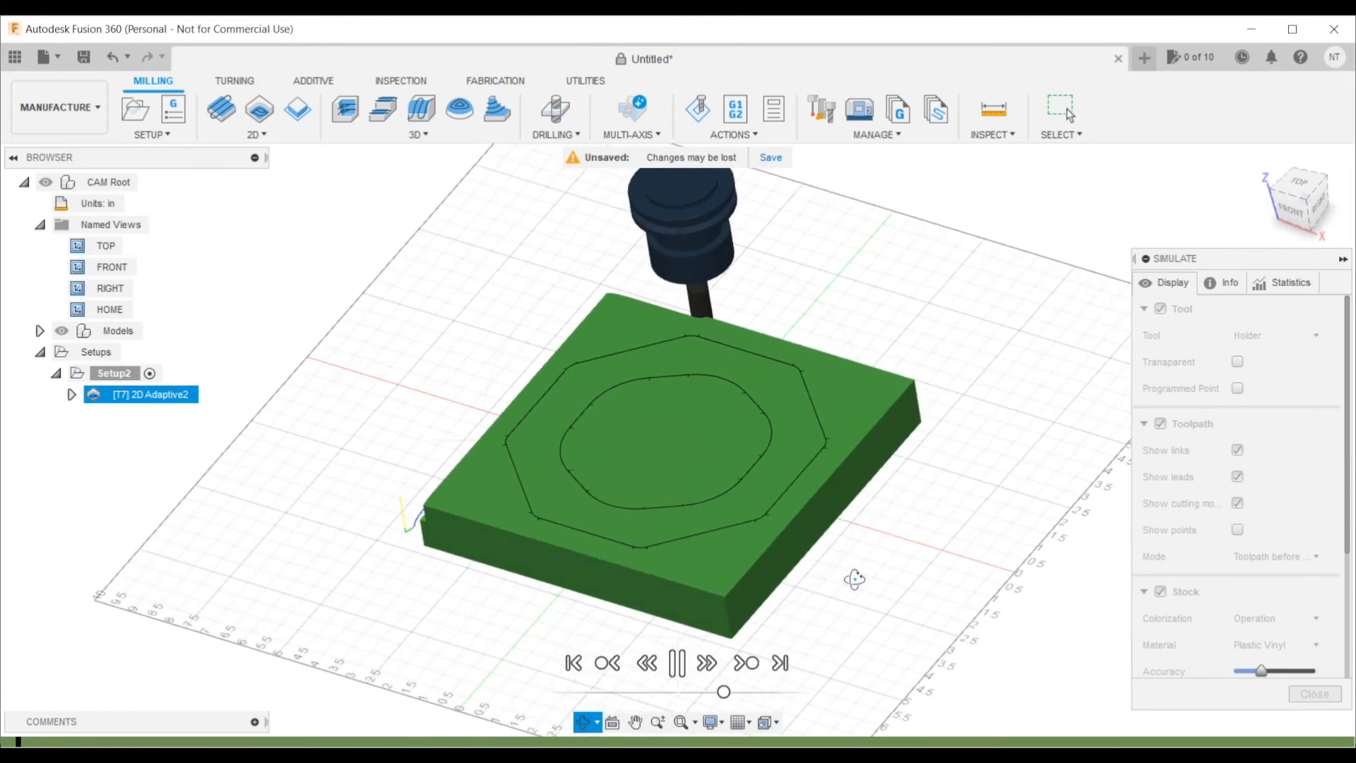
pyautogui.press('Escape')
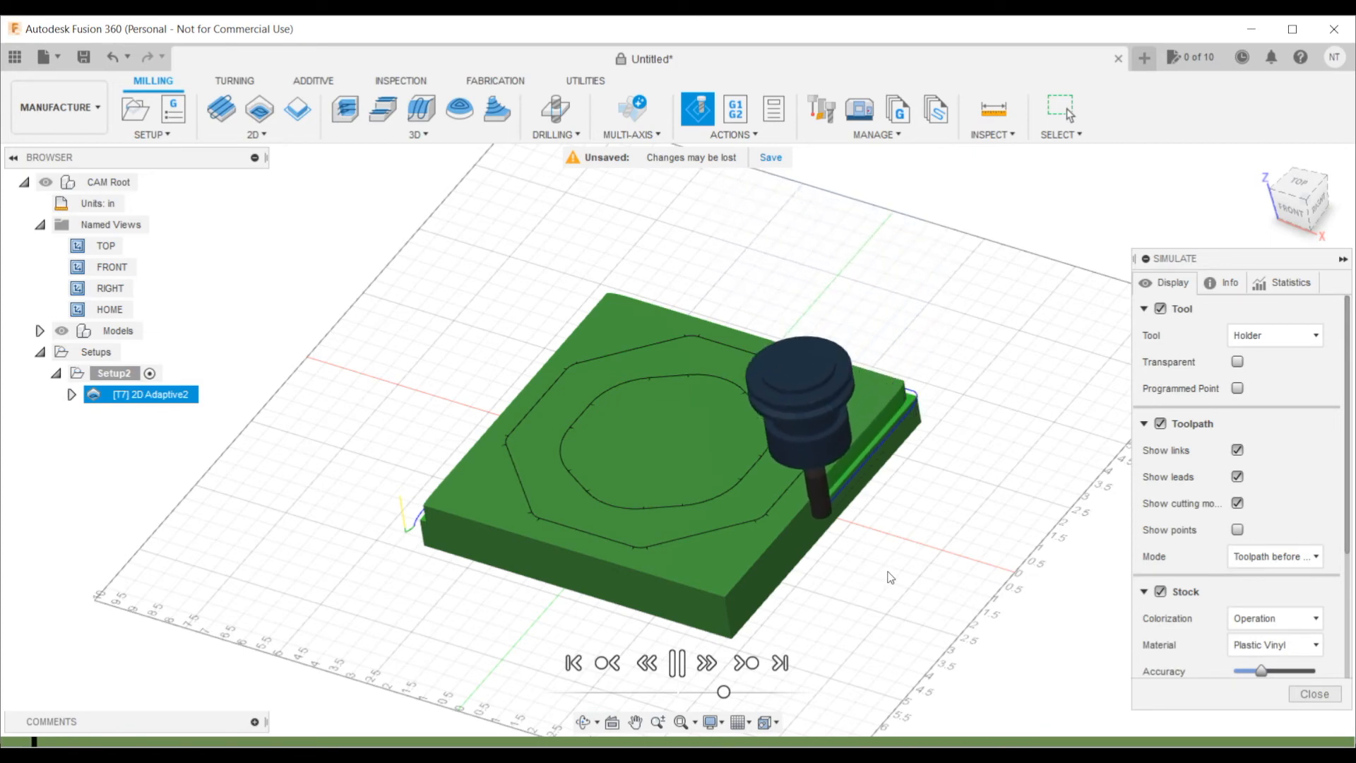
pyautogui.scroll(1, 847, 528)
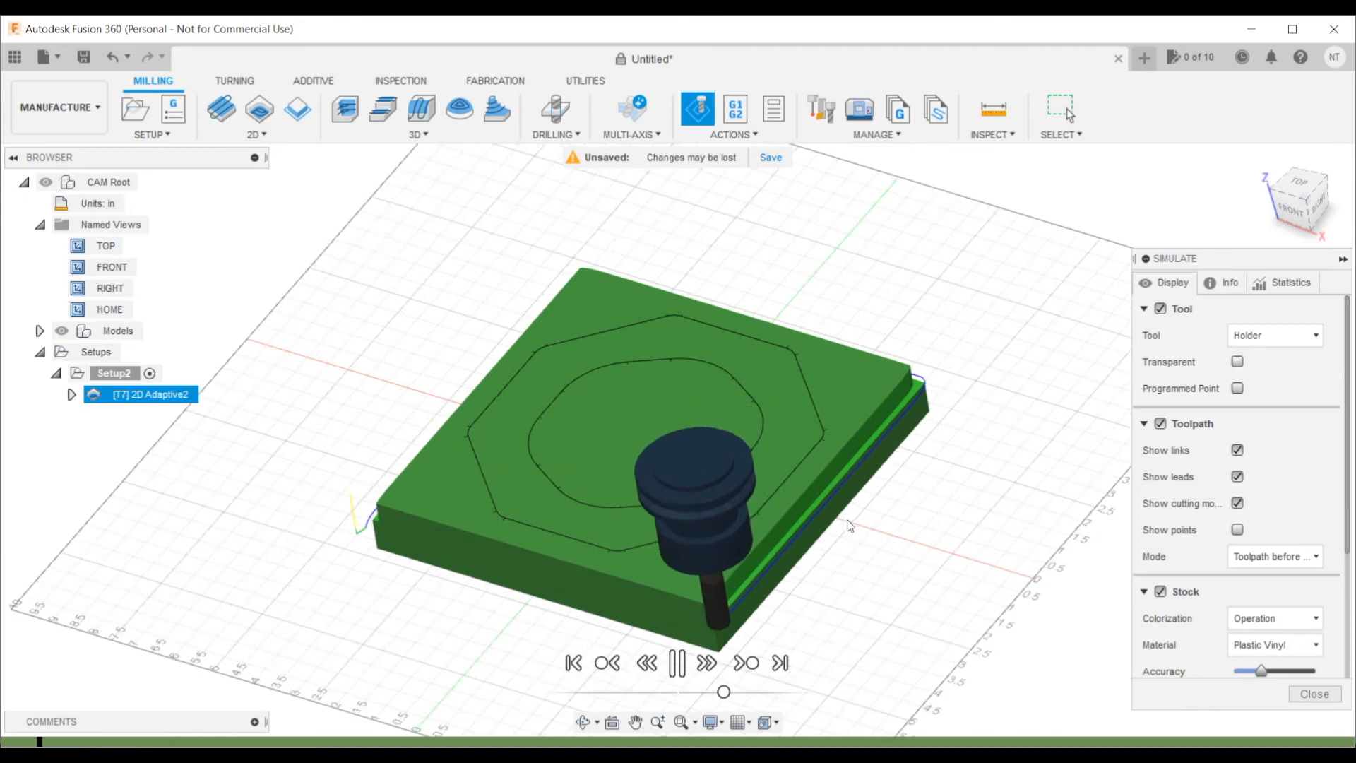
pyautogui.moveTo(723, 691)
pyautogui.mouseDown()
pyautogui.moveTo(755, 692)
pyautogui.moveTo(732, 693)
pyautogui.mouseUp()
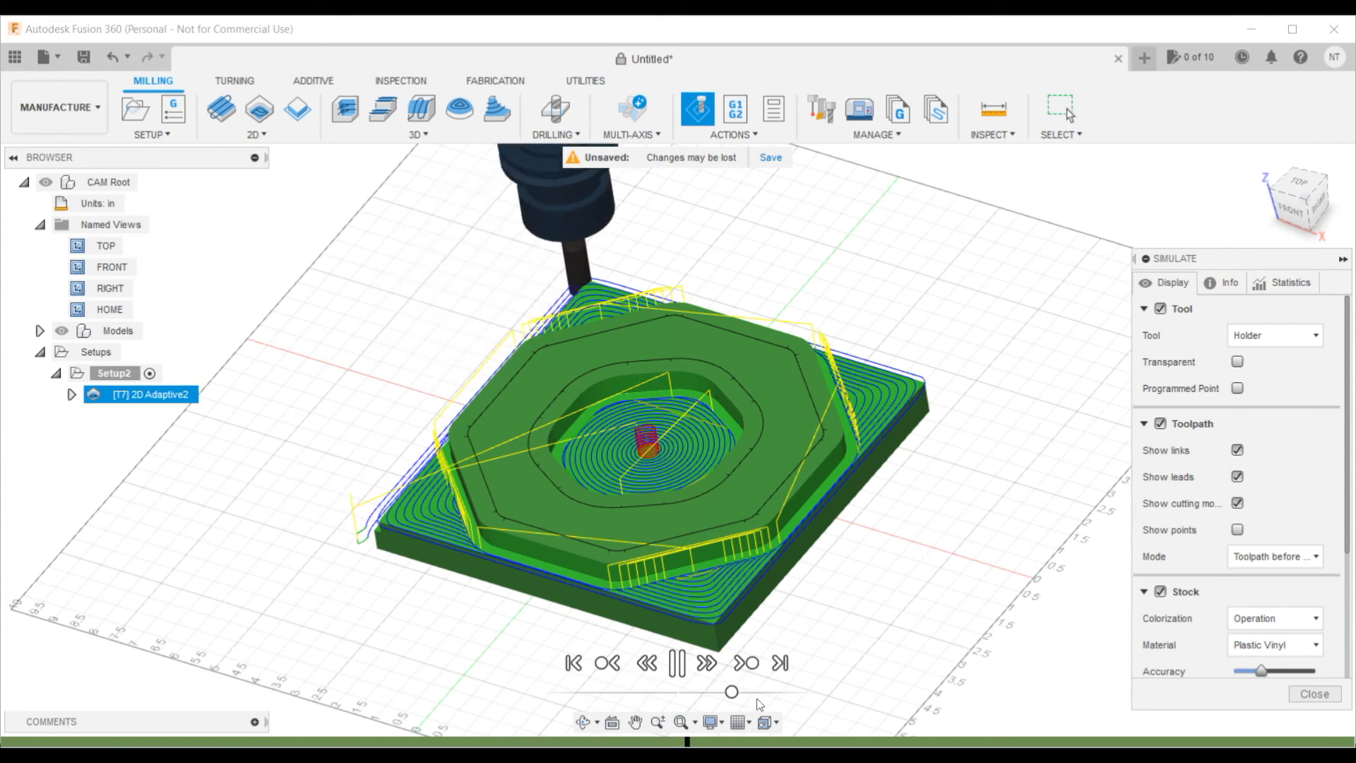
pyautogui.click(728, 692)
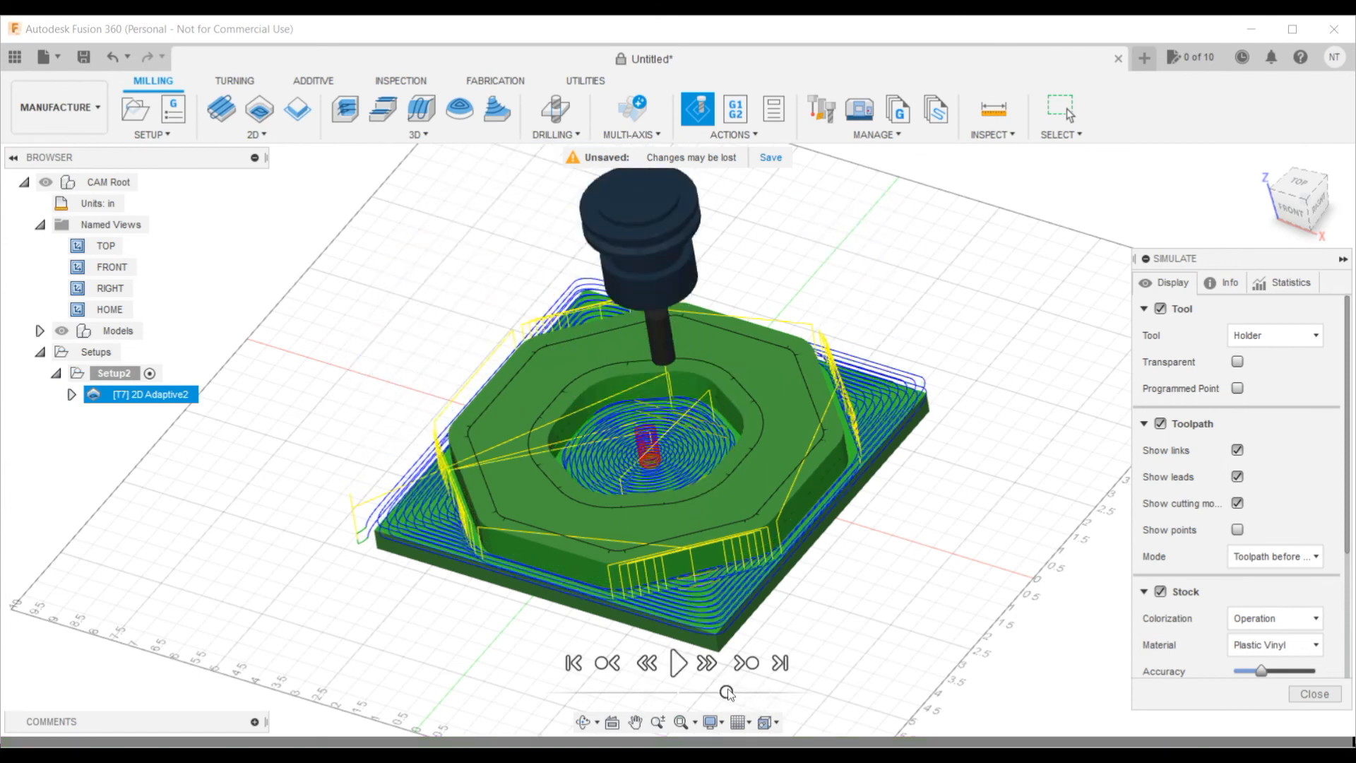
pyautogui.scroll(-3, 413, 336)
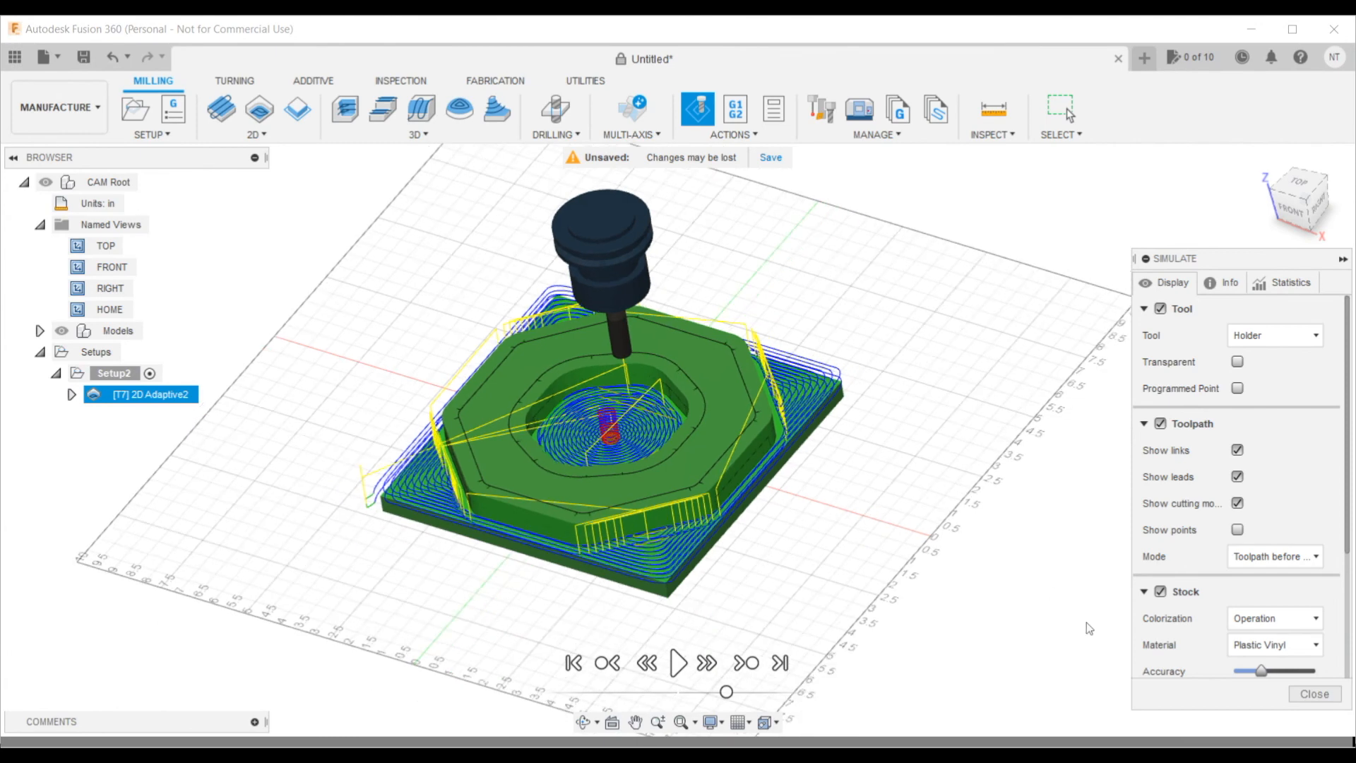
pyautogui.click(1310, 693)
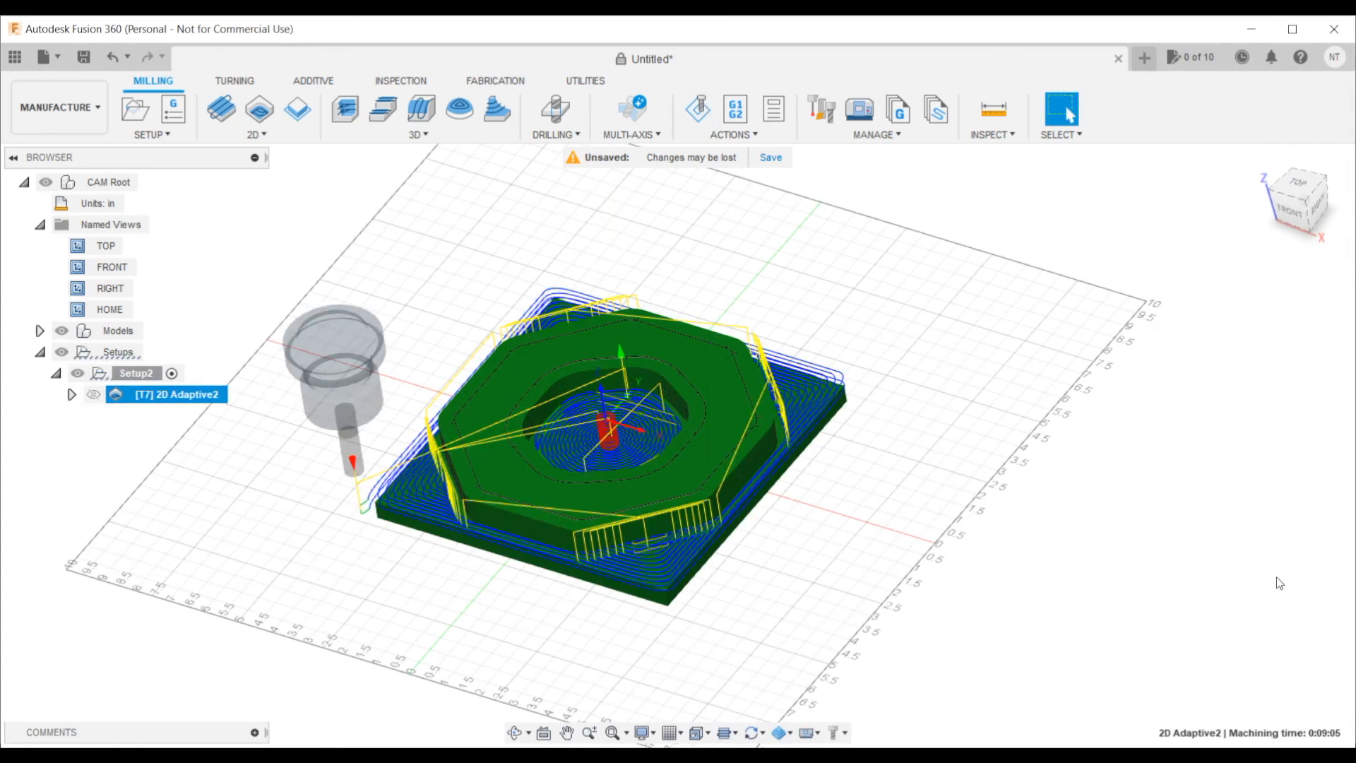
pyautogui.rightClick(141, 375)
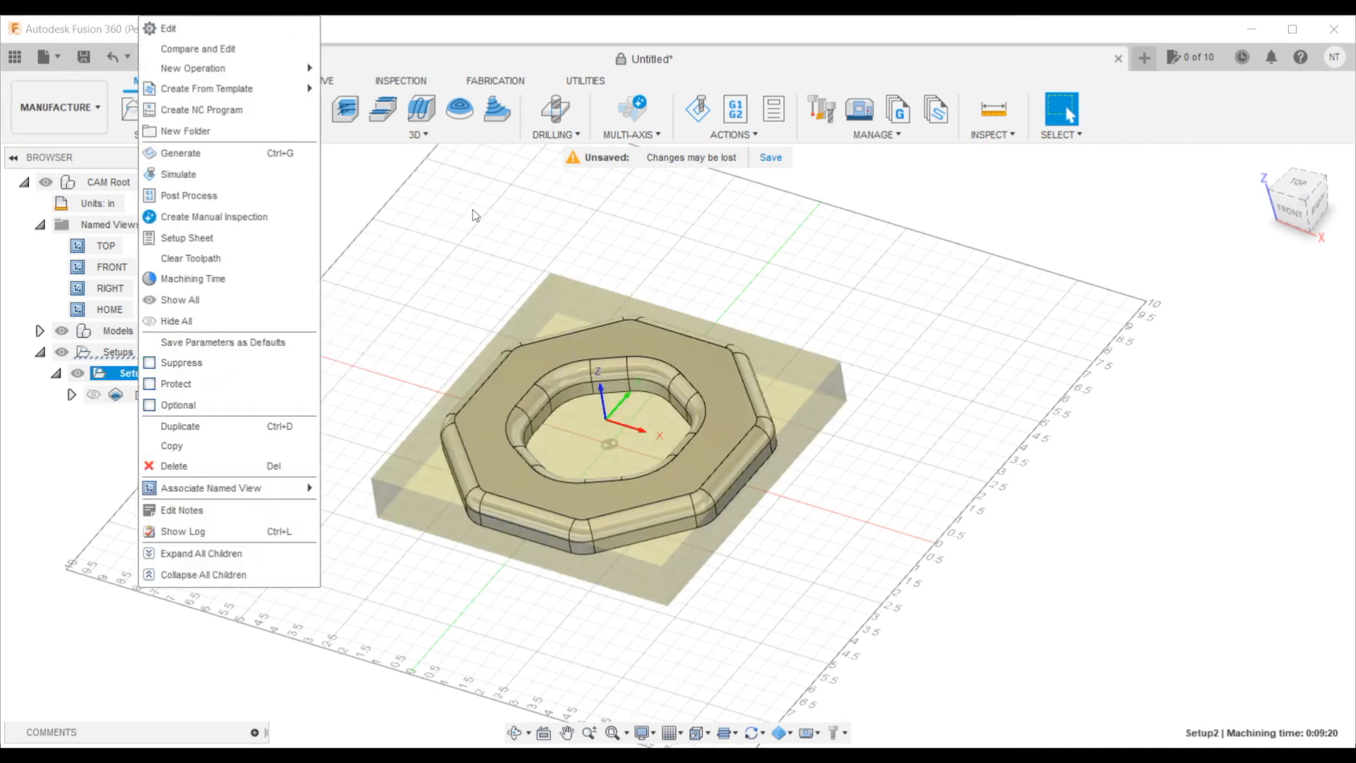
pyautogui.click(436, 238)
pyautogui.rightClick(119, 351)
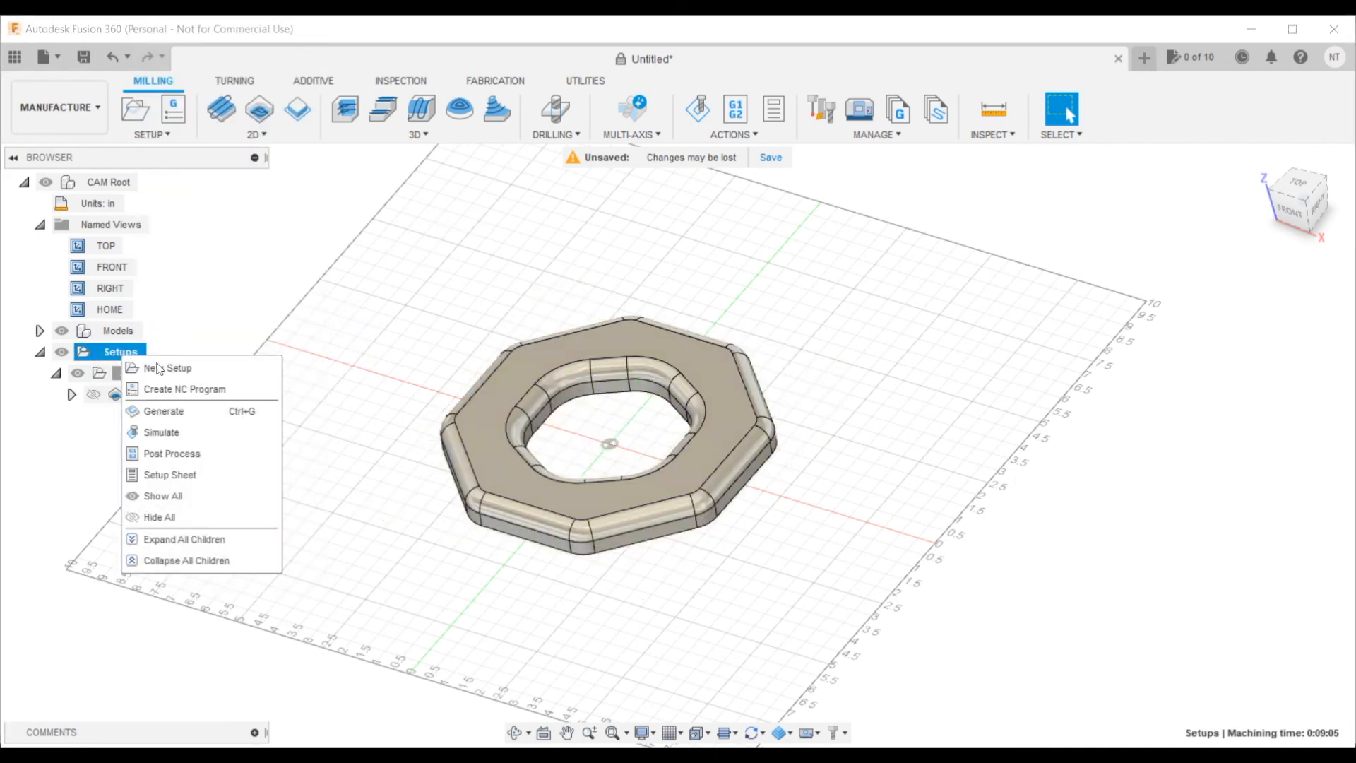
pyautogui.click(227, 303)
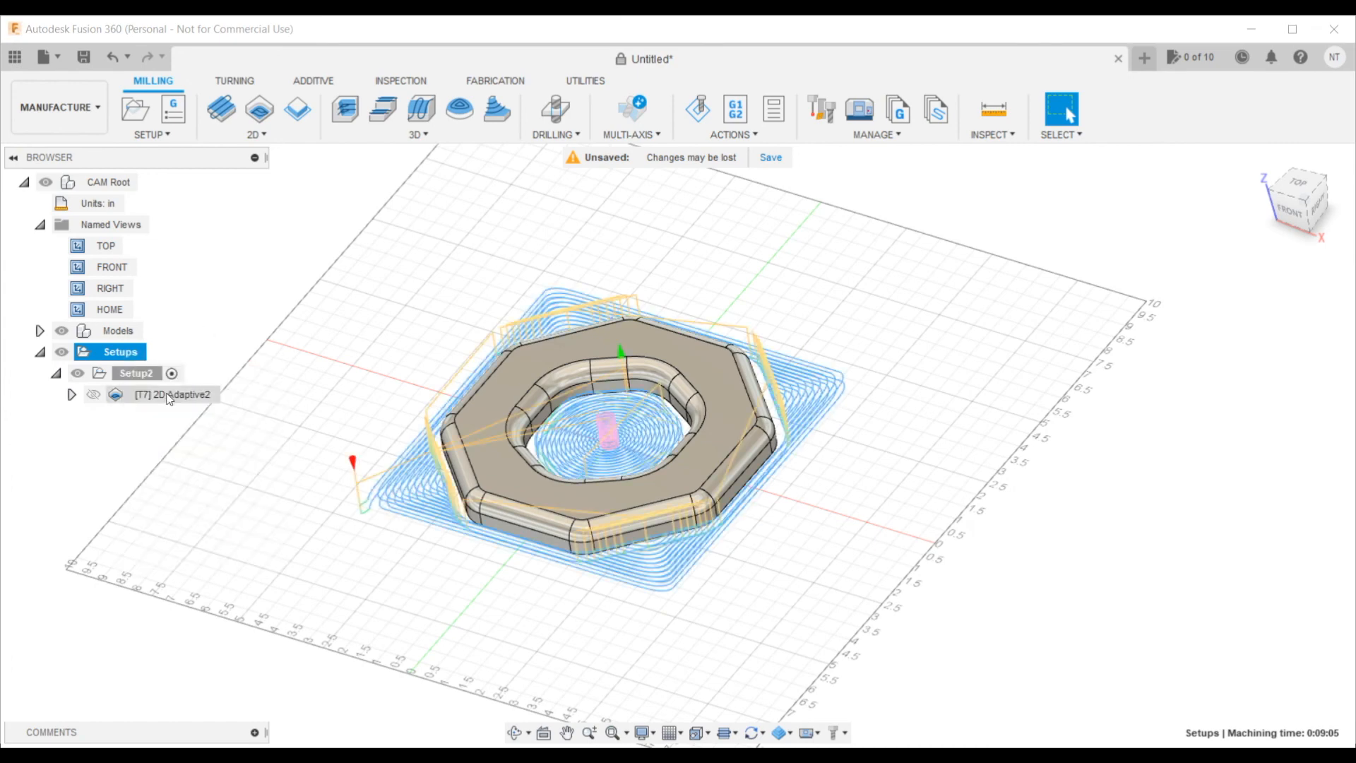
# Start a Face operation following the 2D Adaptive operation in the setup
pyautogui.click(169, 396)
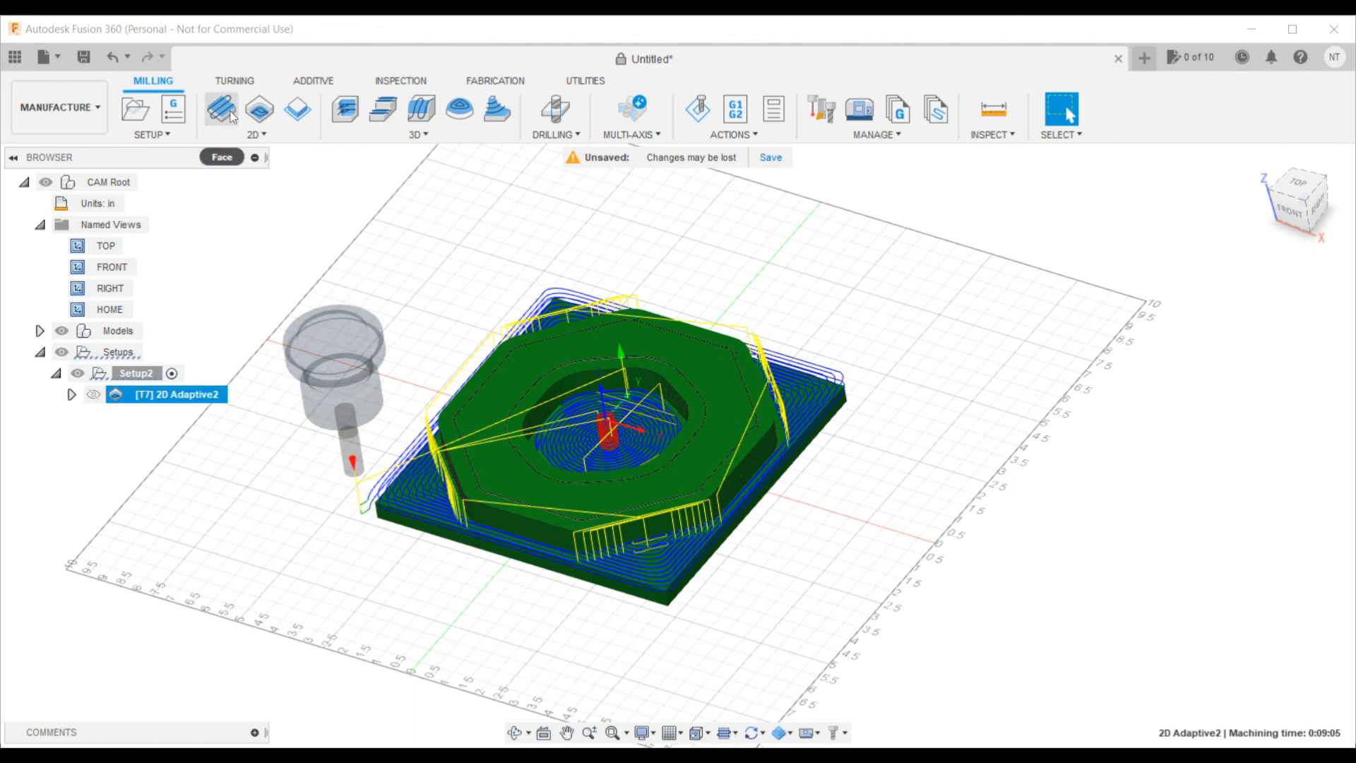
pyautogui.click(231, 117)
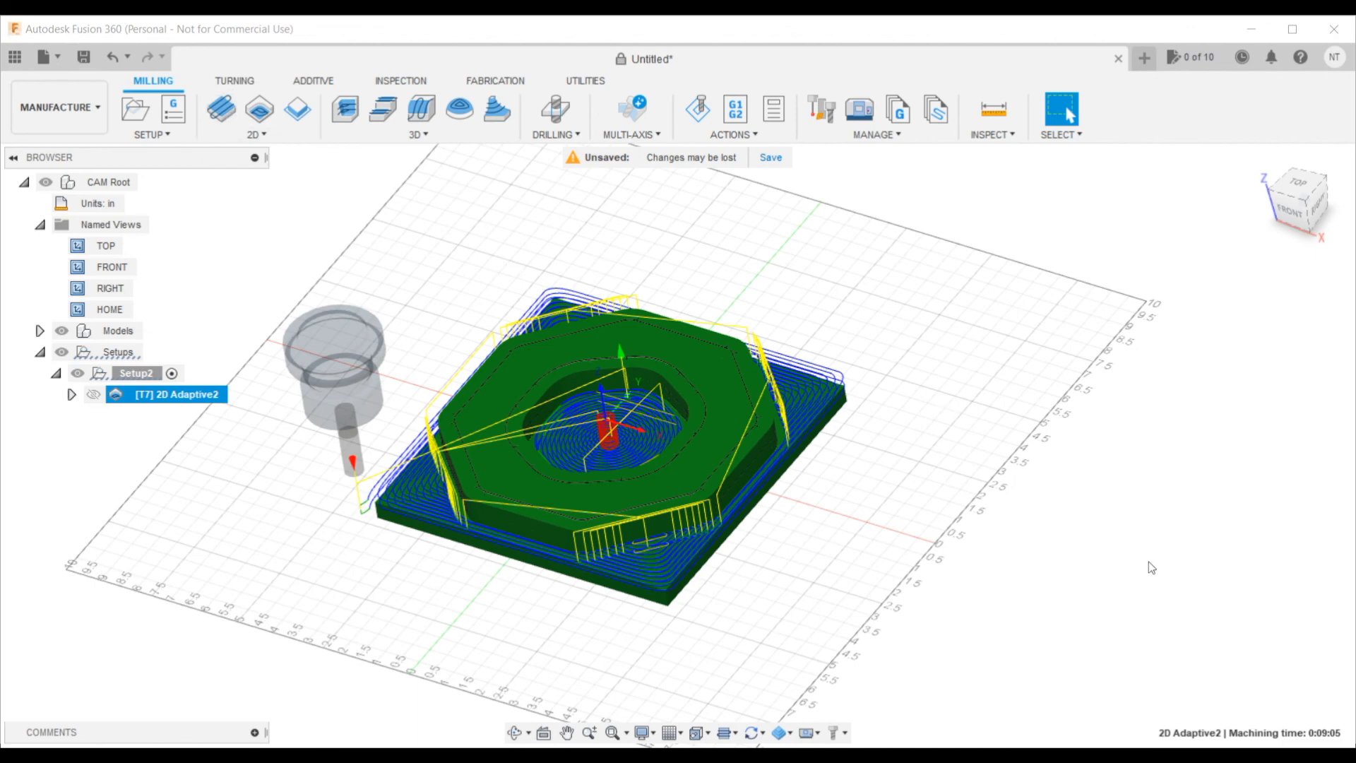